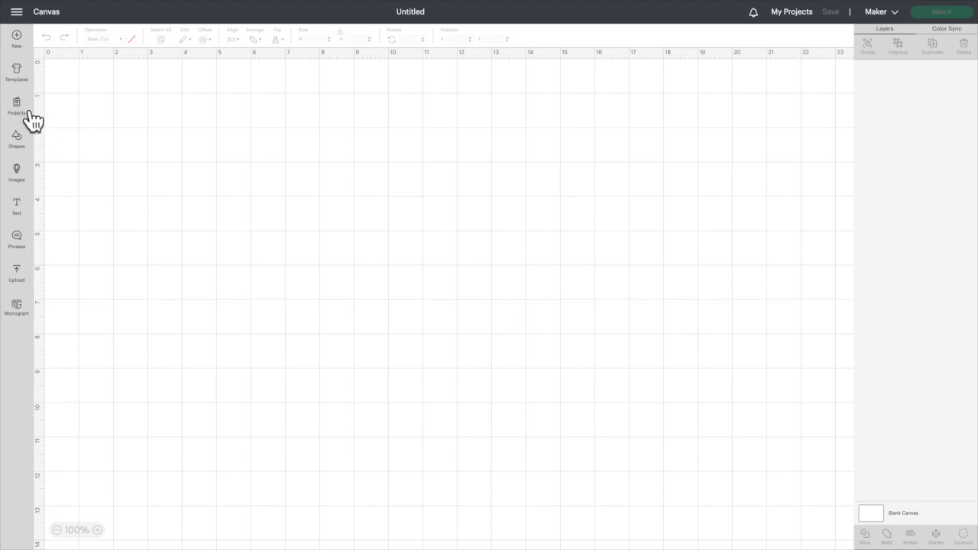
Load the Bridge Card Starter Project from Projects onto the canvas for customizing
left_click(27, 114)
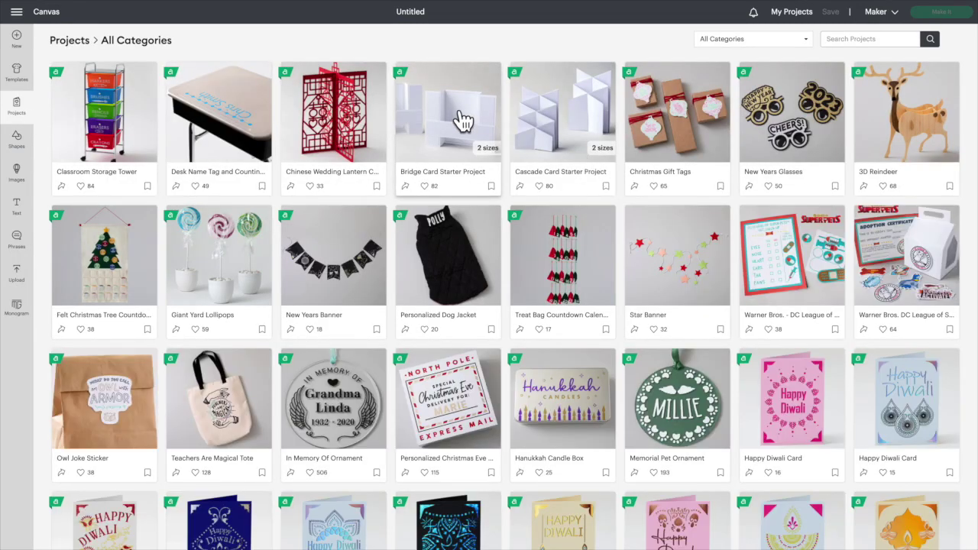
left_click(454, 125)
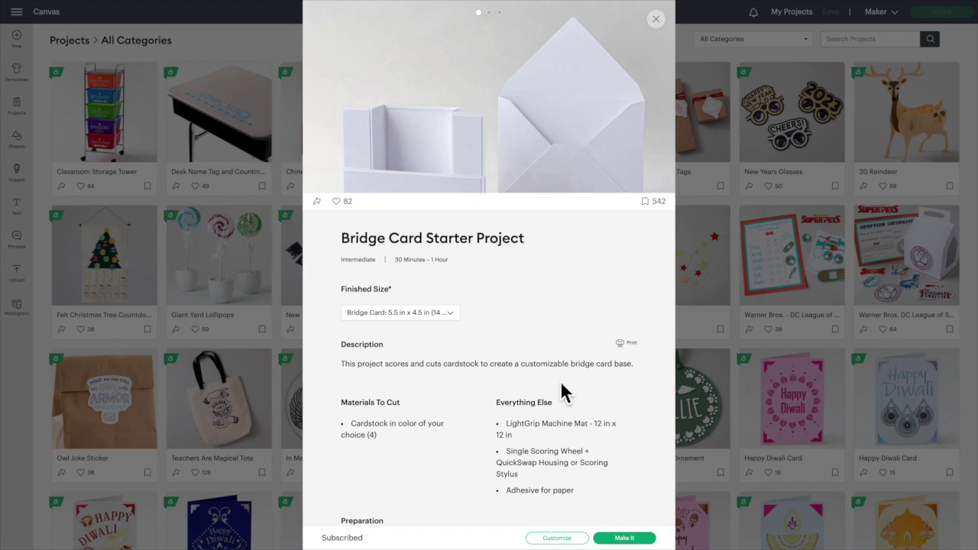
left_click(553, 538)
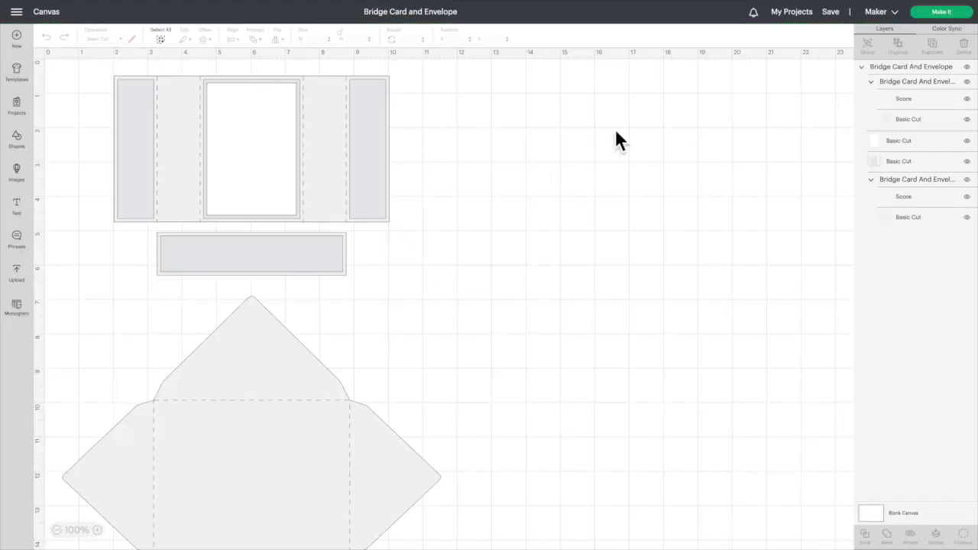
Ungroup the card-and-envelope design and move the envelope to the right of the canvas
left_click(224, 131)
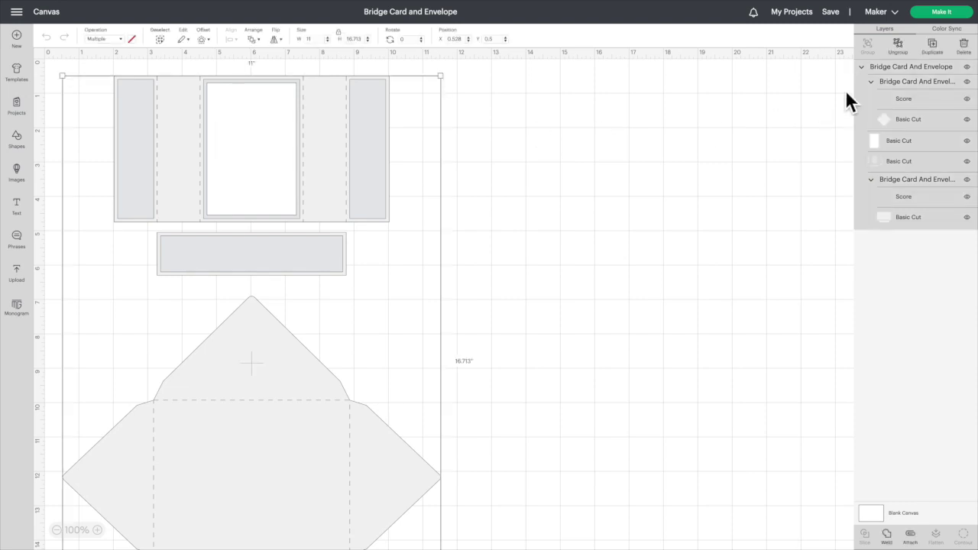
left_click(899, 47)
left_click_drag(295, 373, 767, 309)
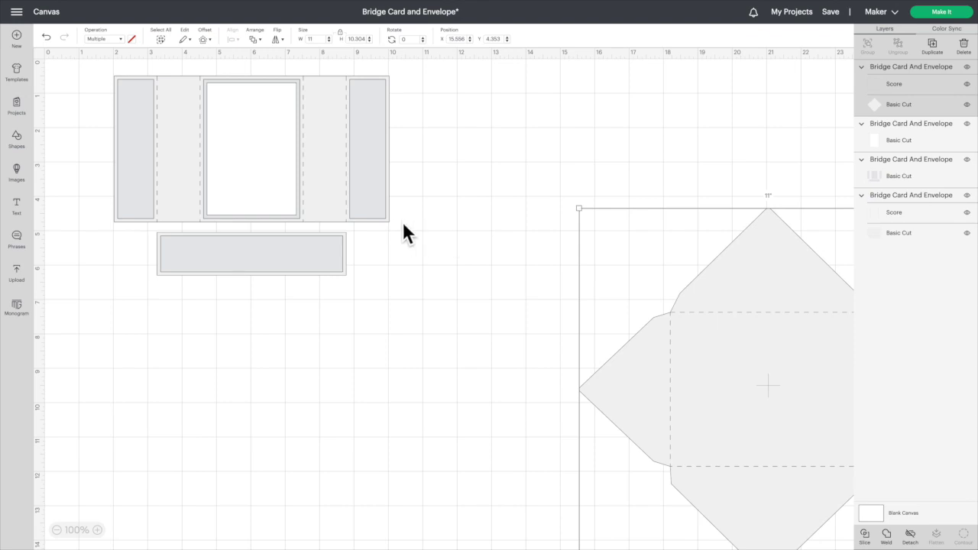
Search the image library for 'lion' and pick the sitting cartoon lion
left_click(33, 186)
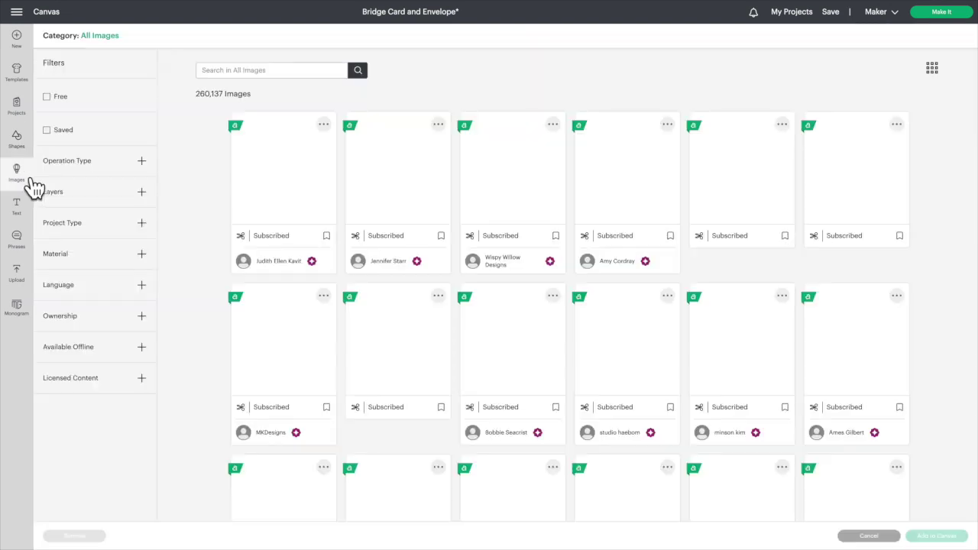
left_click(432, 77)
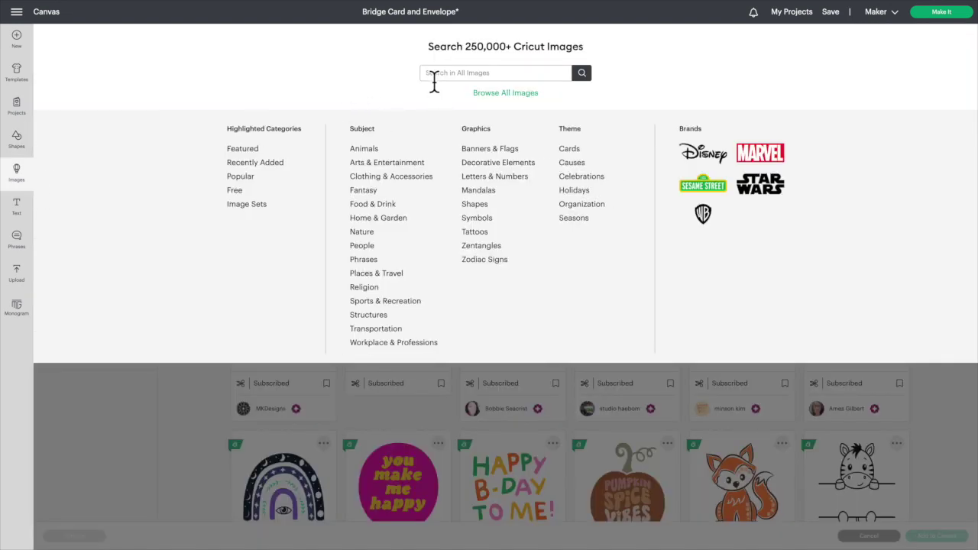
type("lion")
key("Return")
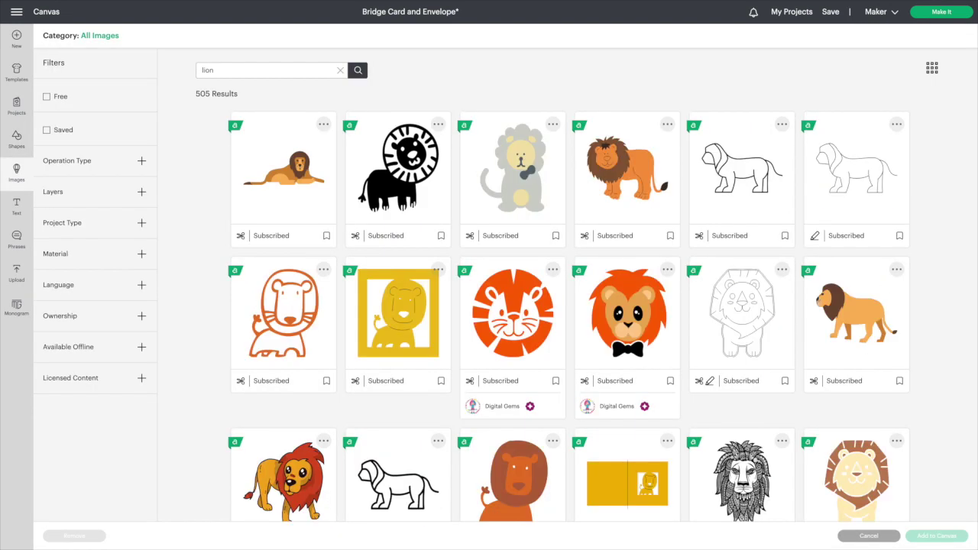
scroll(532, 305, "down", 2)
scroll(532, 305, "down", 3)
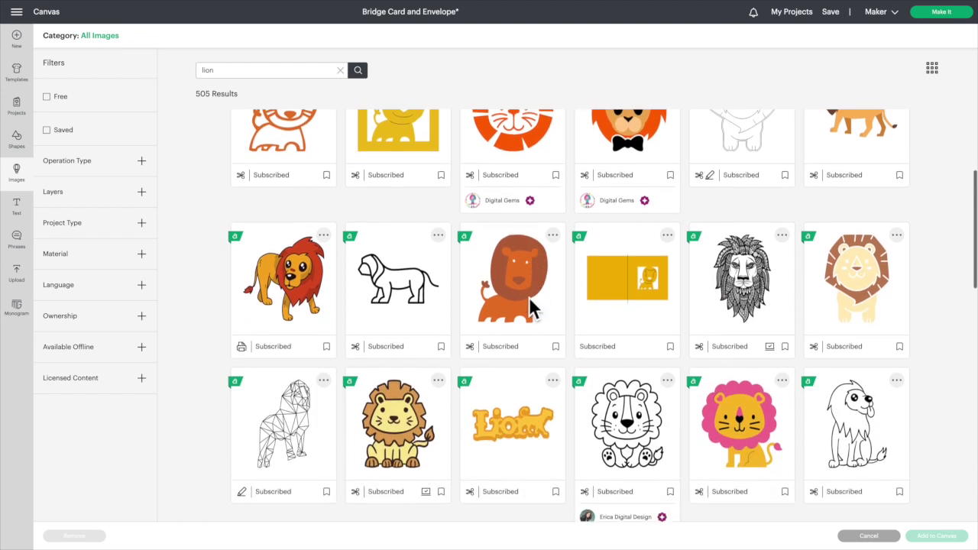
left_click(405, 398)
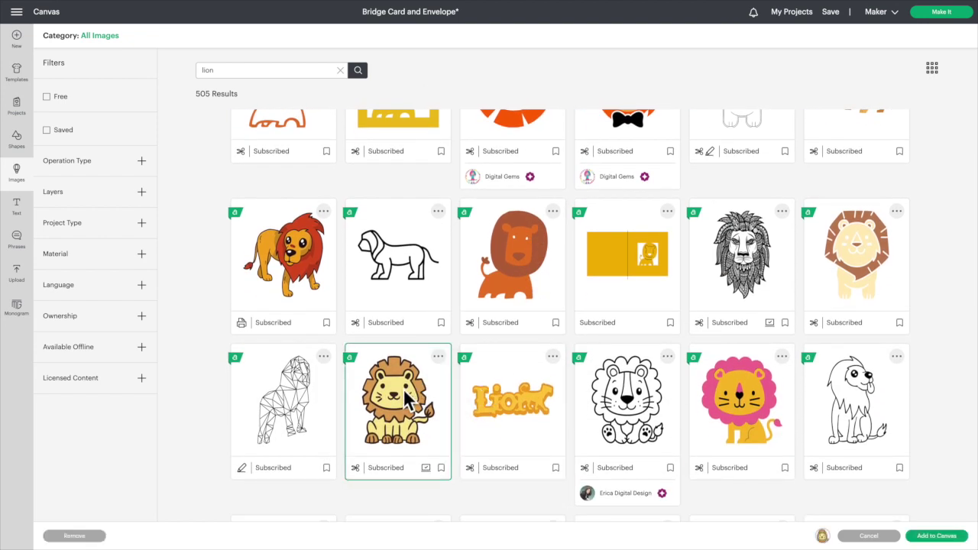
Add the lion and fit it at 2.672 × 2.99 in on the card's centre panel
left_click(937, 535)
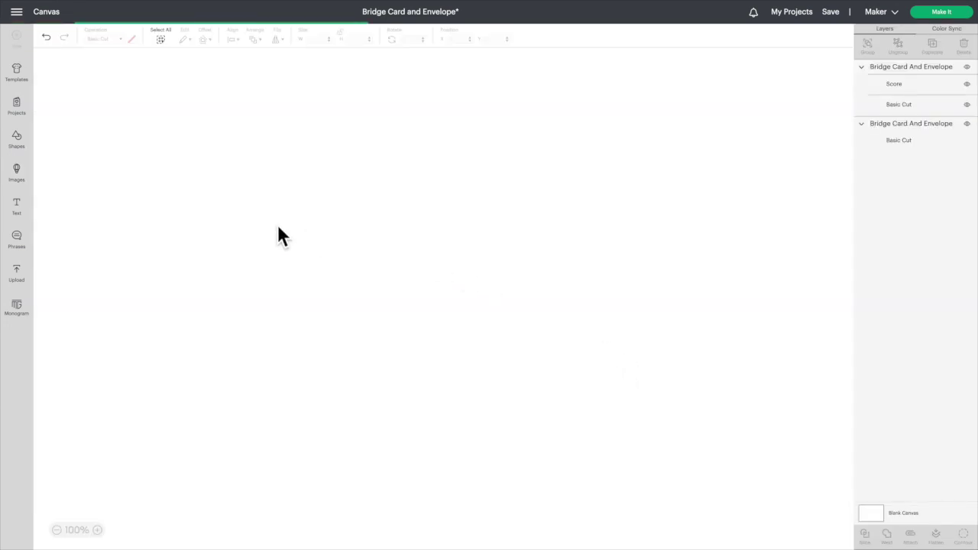
left_click_drag(116, 191, 236, 191)
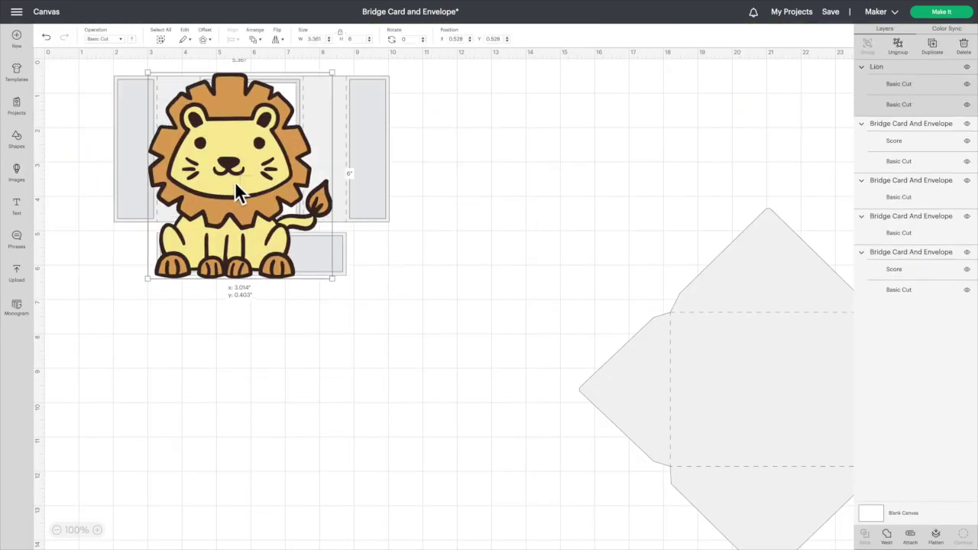
left_click_drag(352, 281, 288, 209)
left_click_drag(230, 169, 272, 176)
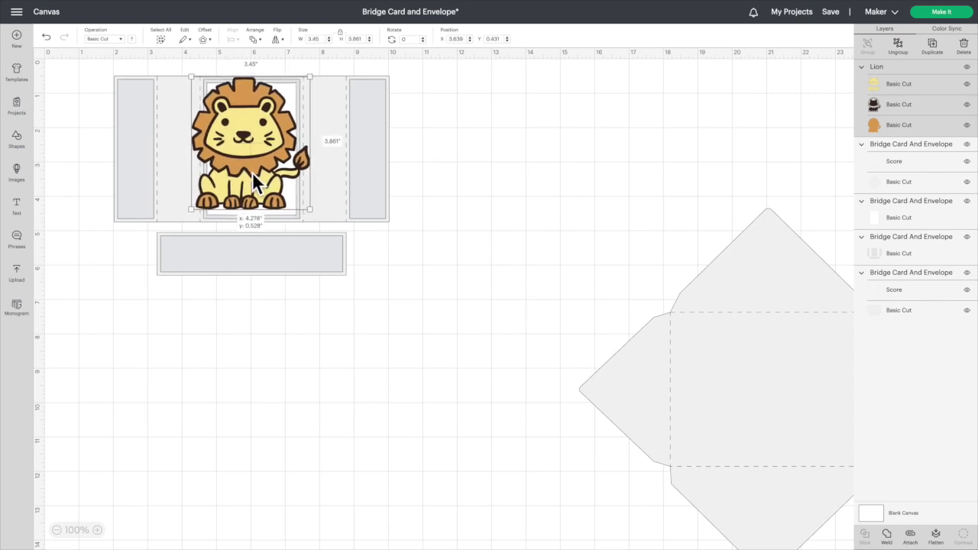
left_click_drag(324, 217, 303, 205)
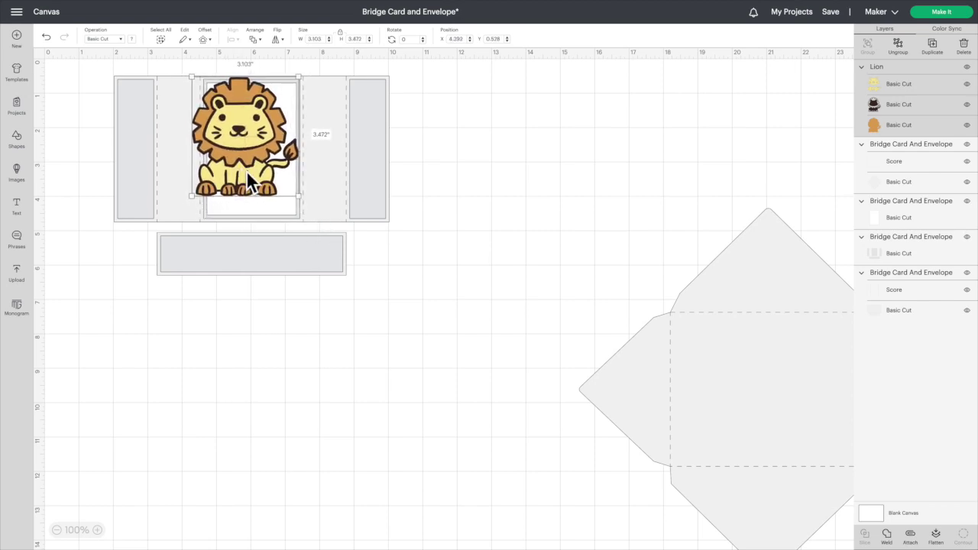
left_click_drag(246, 171, 264, 188)
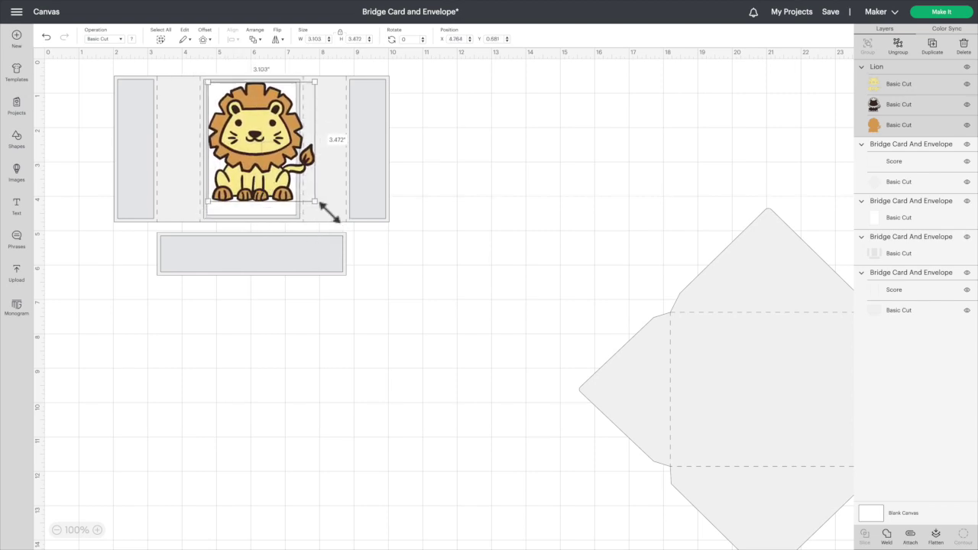
left_click_drag(319, 207, 296, 190)
mouse_move(257, 152)
left_mouse_down()
mouse_move(278, 186)
mouse_move(315, 205)
mouse_move(263, 162)
left_mouse_up()
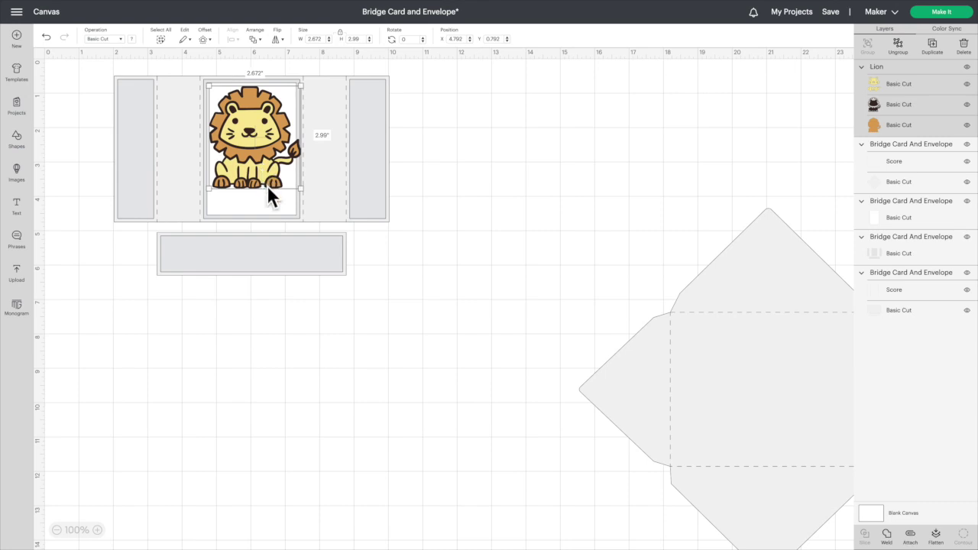
Search the image library for 'clown' and pick the red-haired dancing clown
left_click(31, 189)
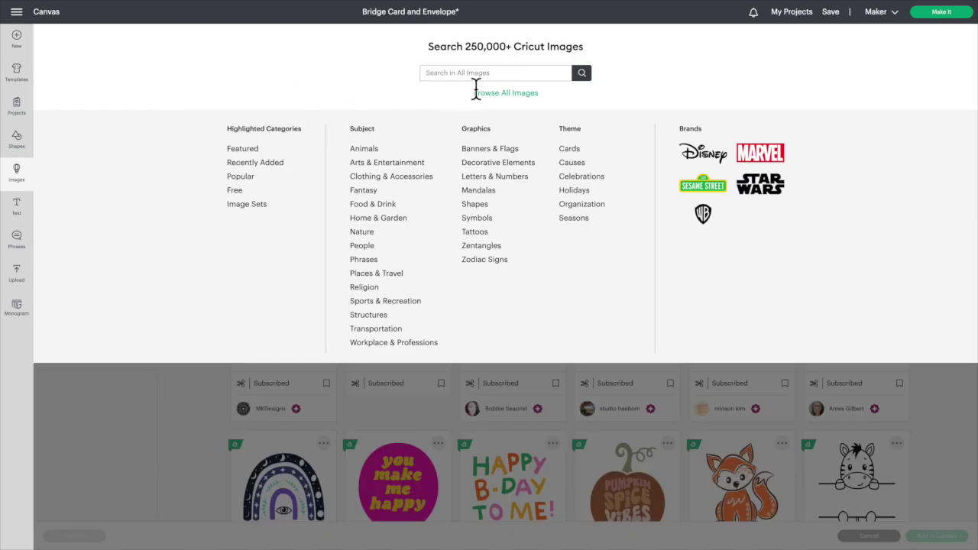
left_click(461, 73)
type("clown")
key("Return")
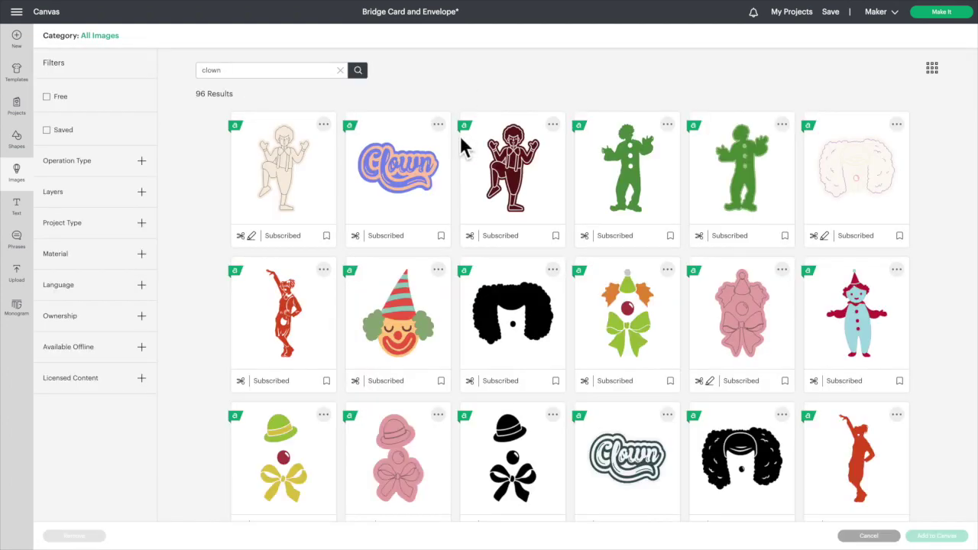
scroll(460, 148, "down", 4)
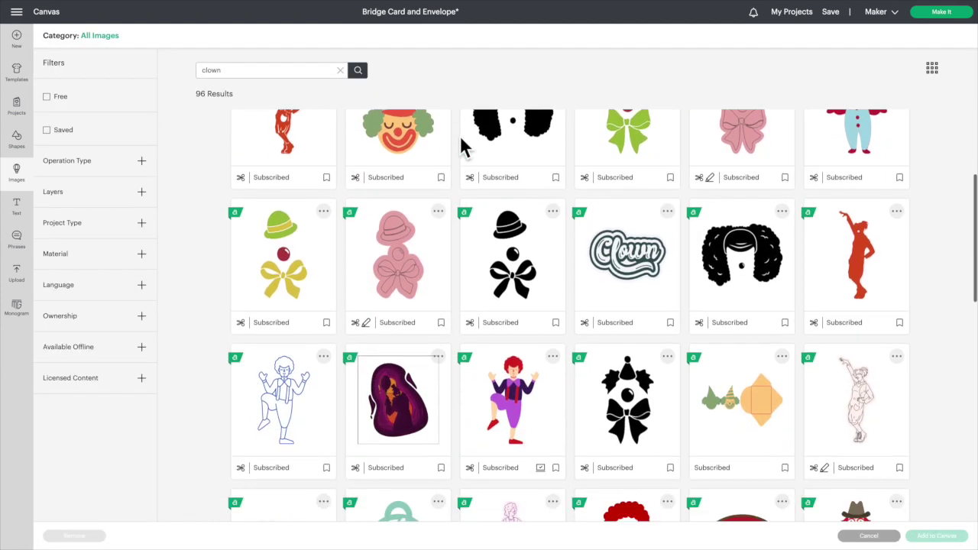
left_click(525, 302)
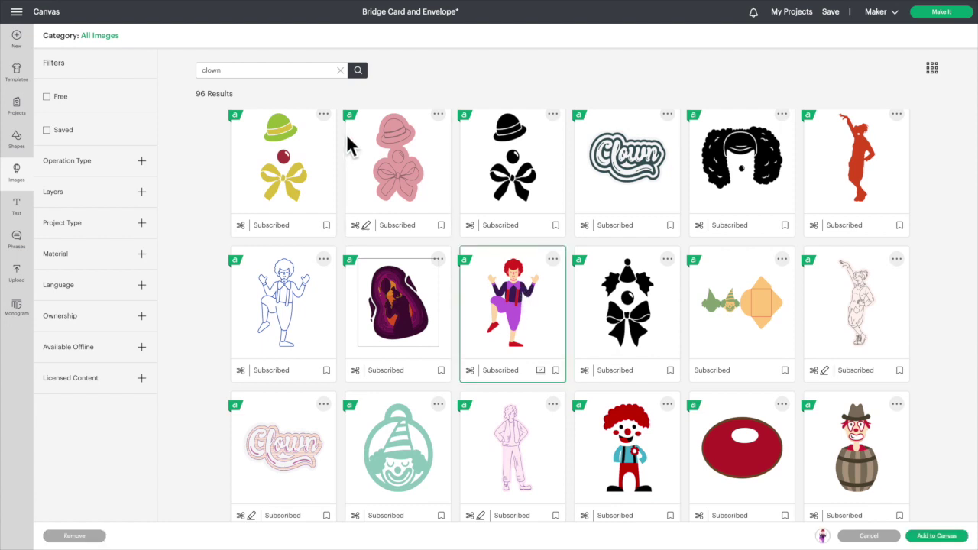
Search for 'magician', pick the purple magician and add both images to the canvas
left_click_drag(227, 70, 168, 83)
type("magician")
key("Return")
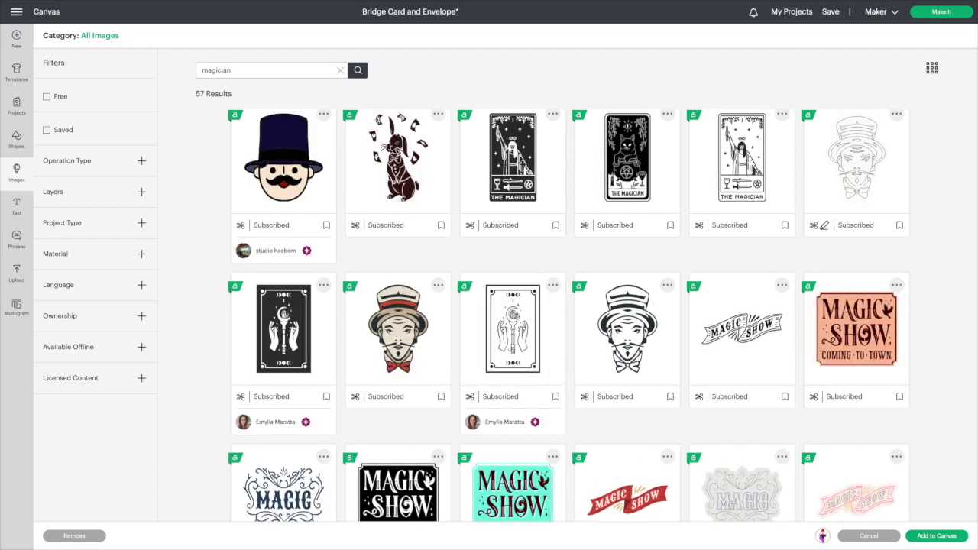
scroll(339, 243, "down", 3)
scroll(339, 243, "down", 4)
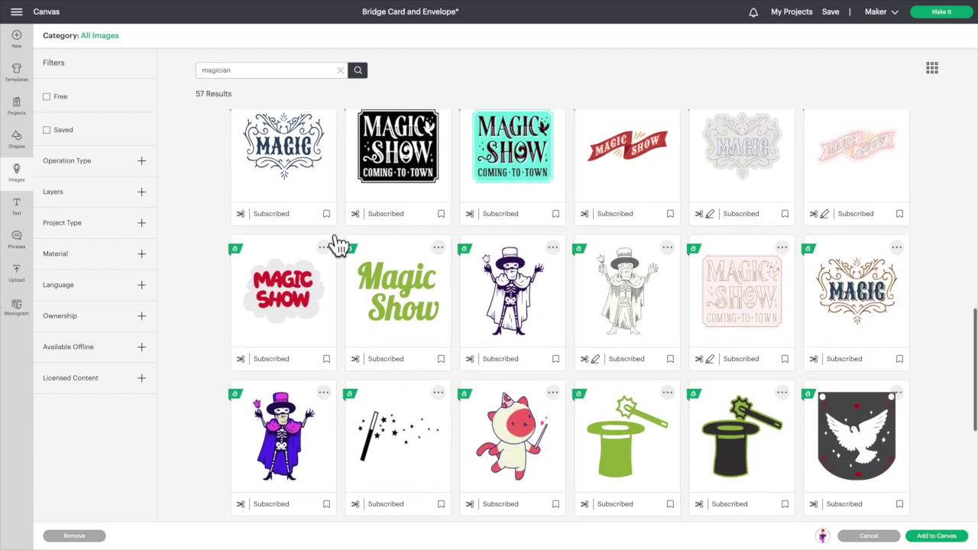
scroll(329, 233, "down", 3)
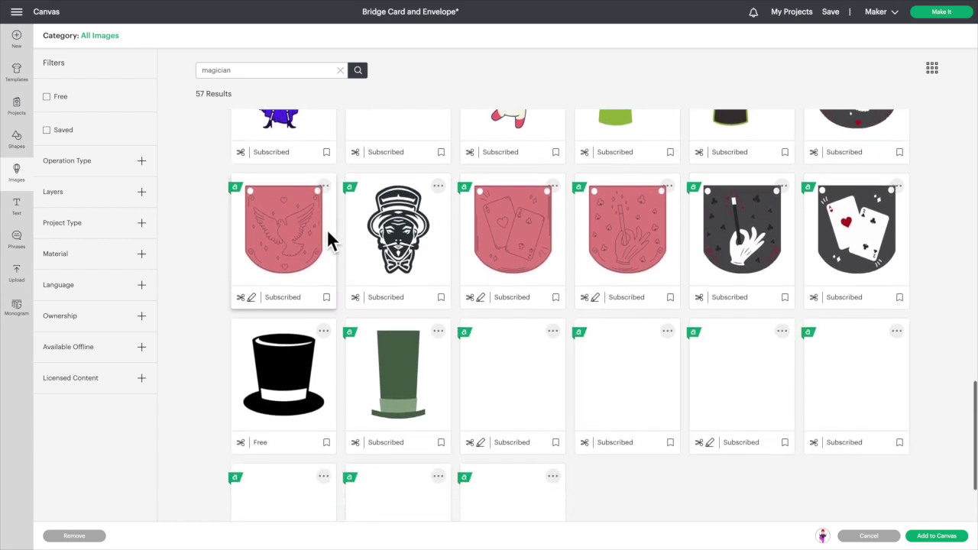
scroll(328, 233, "down", 3)
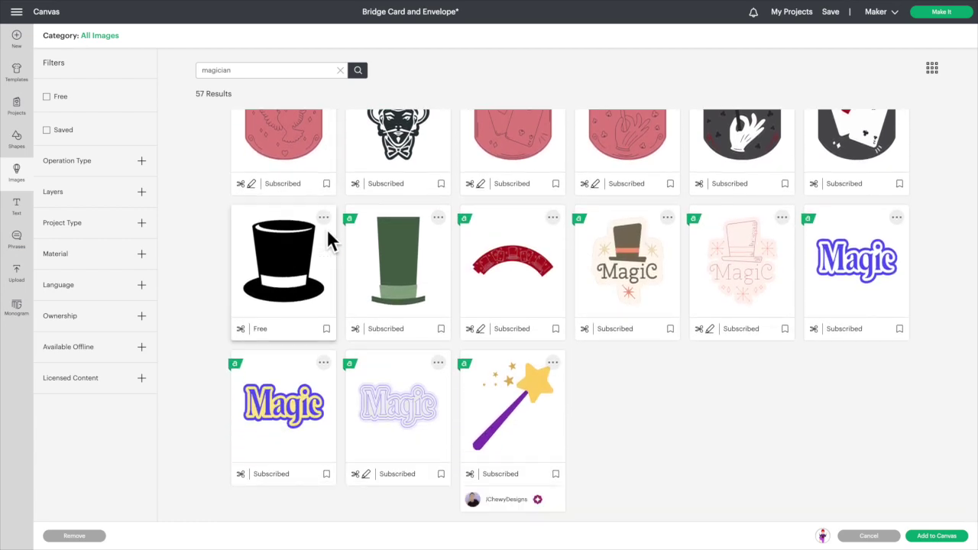
scroll(328, 241, "down", 5)
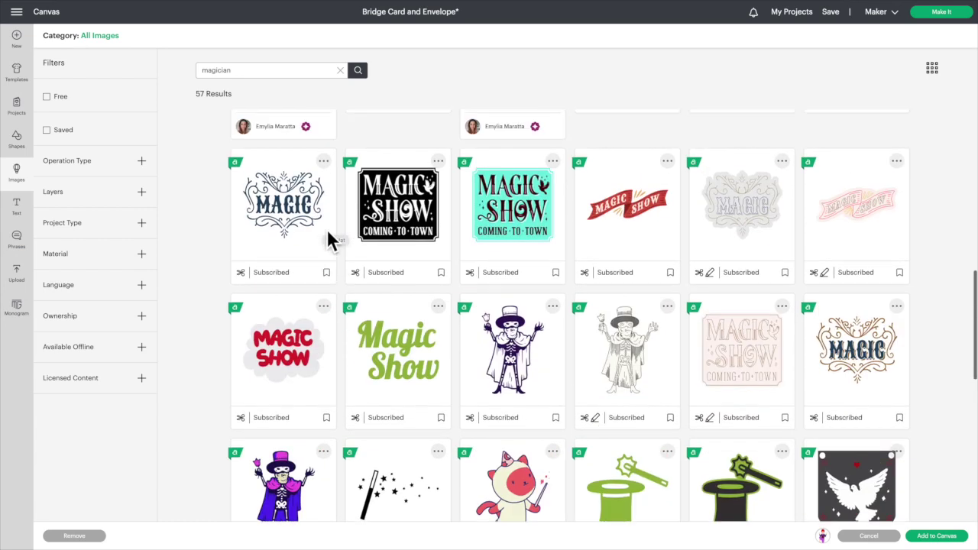
scroll(328, 240, "down", 5)
scroll(328, 236, "up", 1)
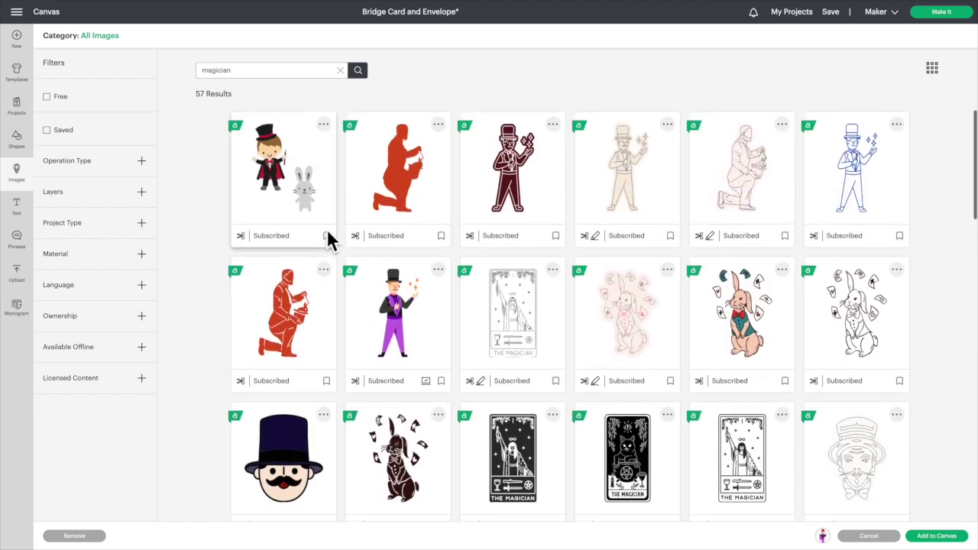
left_click(397, 313)
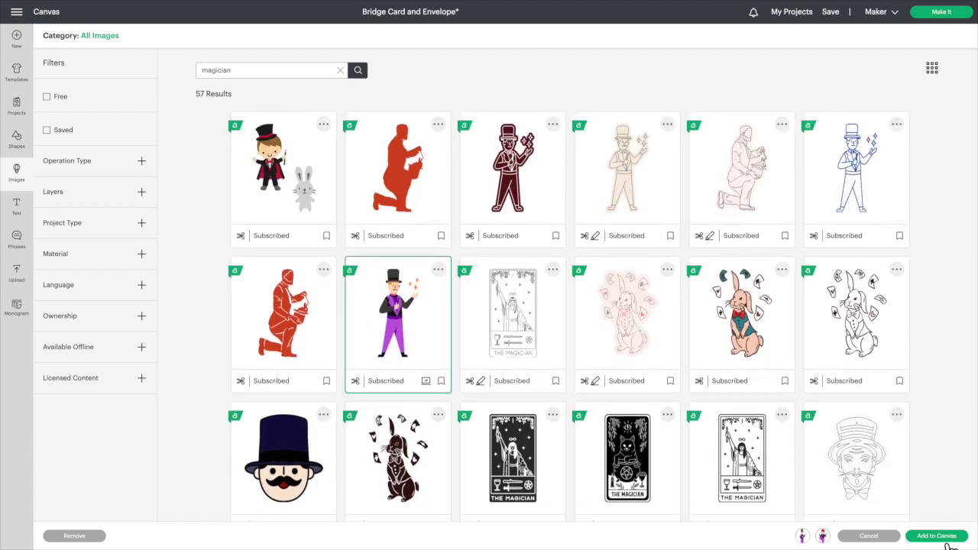
left_click(947, 537)
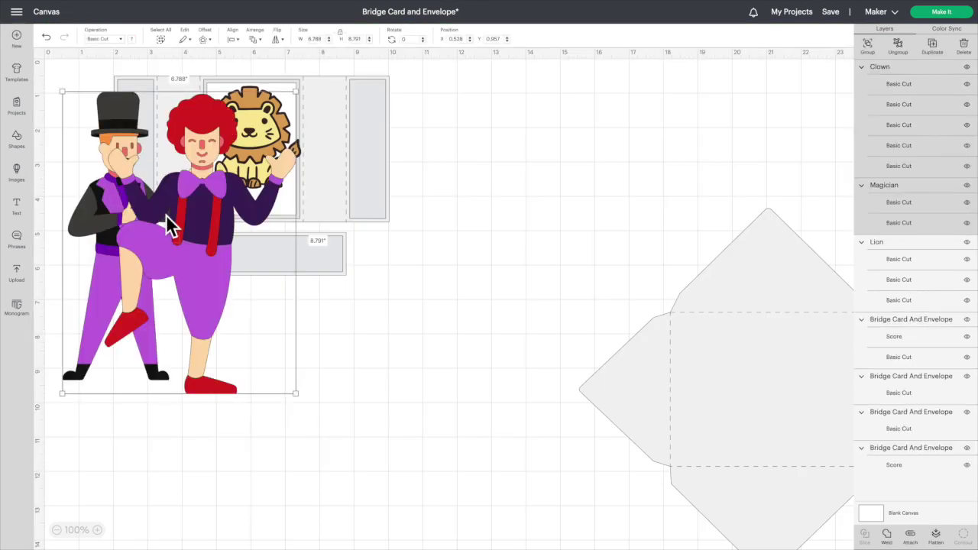
Shrink the clown to about 1.68 × 2.64 in beside the lion, and move the magician onto the card
left_click(267, 259)
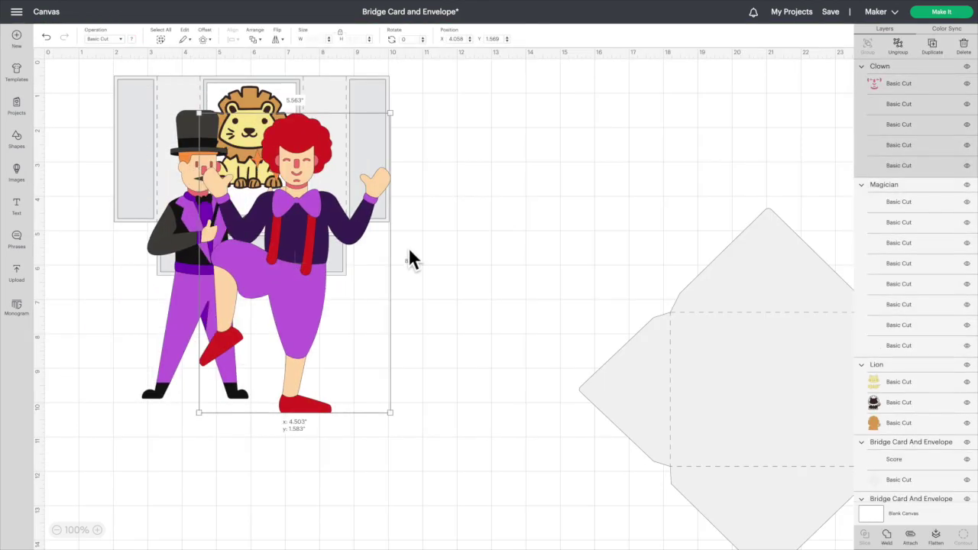
left_click_drag(410, 260, 421, 255)
left_click_drag(533, 406, 390, 213)
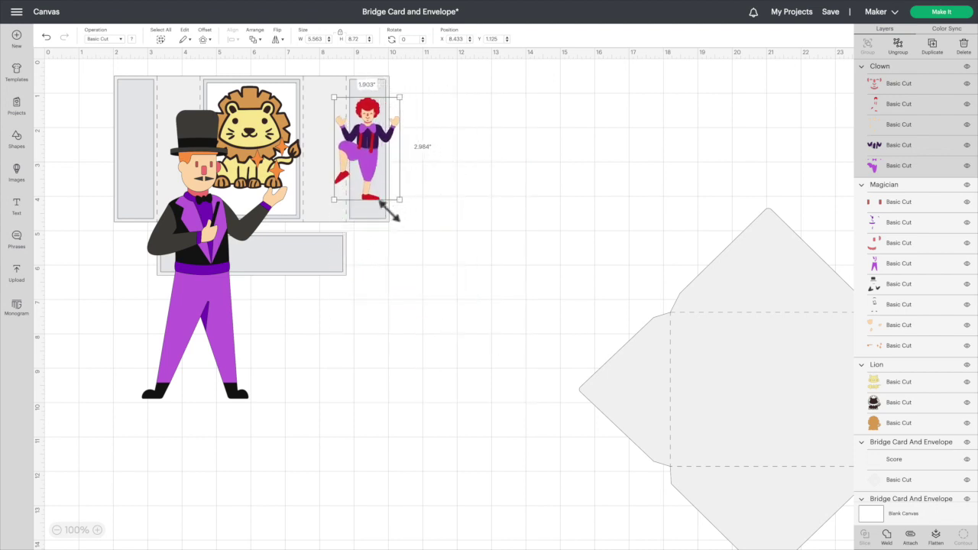
left_click_drag(375, 157, 323, 140)
left_click_drag(348, 188, 322, 136)
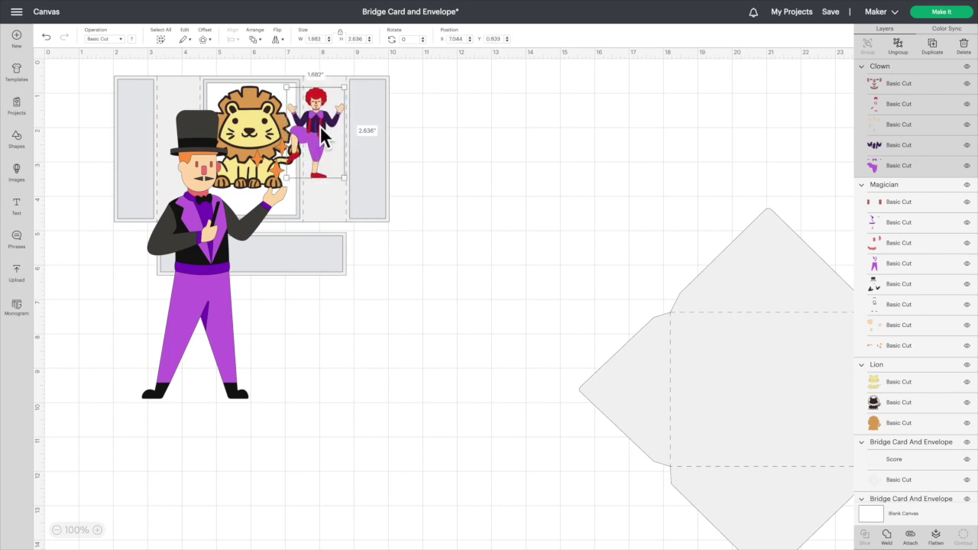
left_click_drag(222, 308, 392, 375)
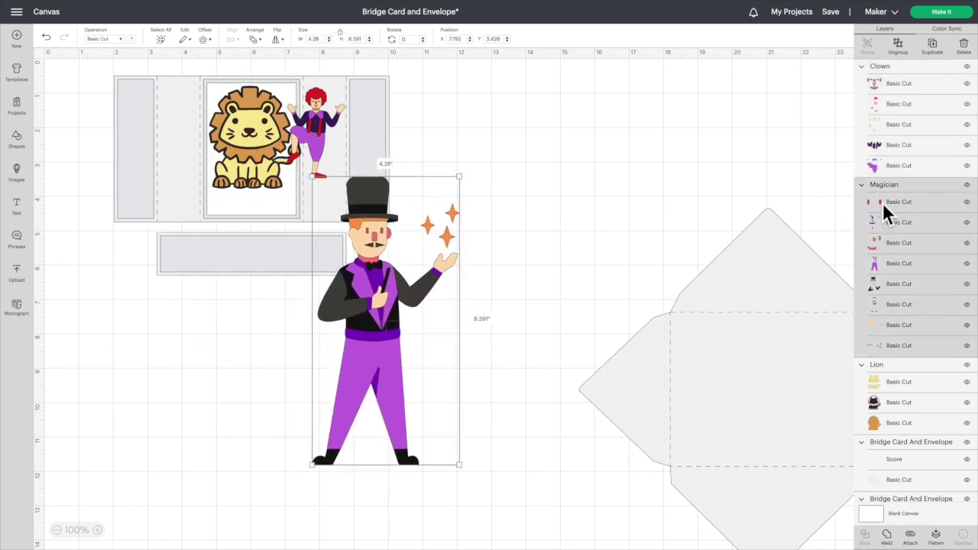
Hide the magician's orange sparkle stars with Contour, leaving that layer 1.154 × 0.364 in
left_click(896, 347)
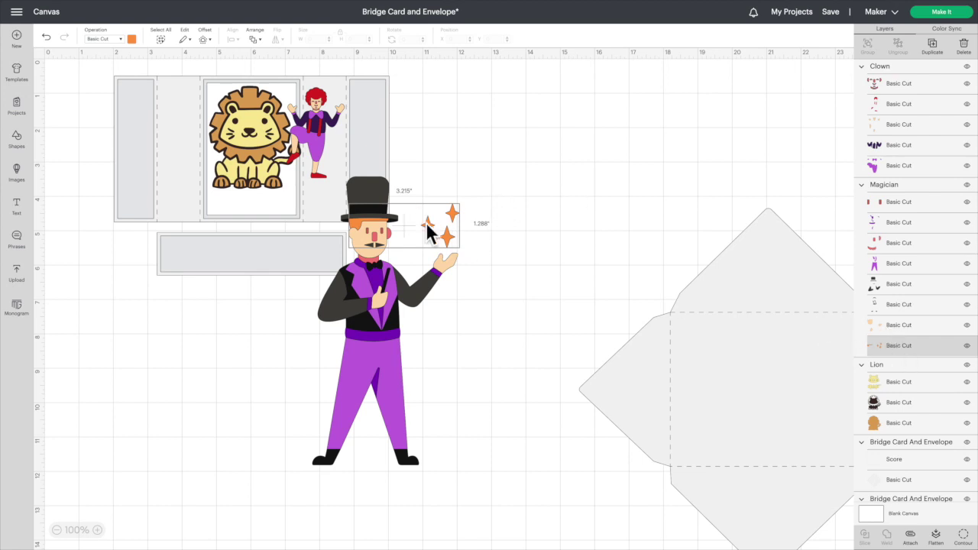
left_click(962, 536)
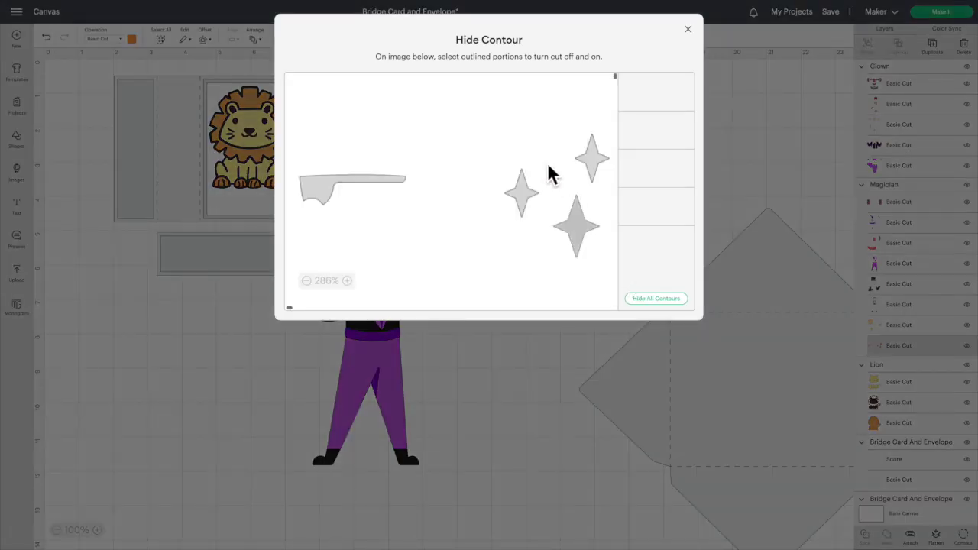
left_click(600, 163)
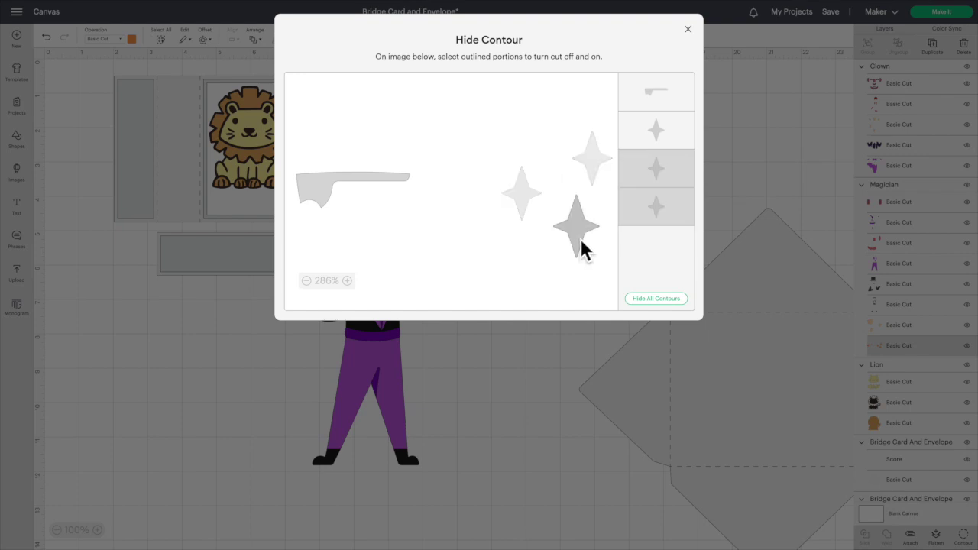
left_click(581, 238)
left_click(687, 32)
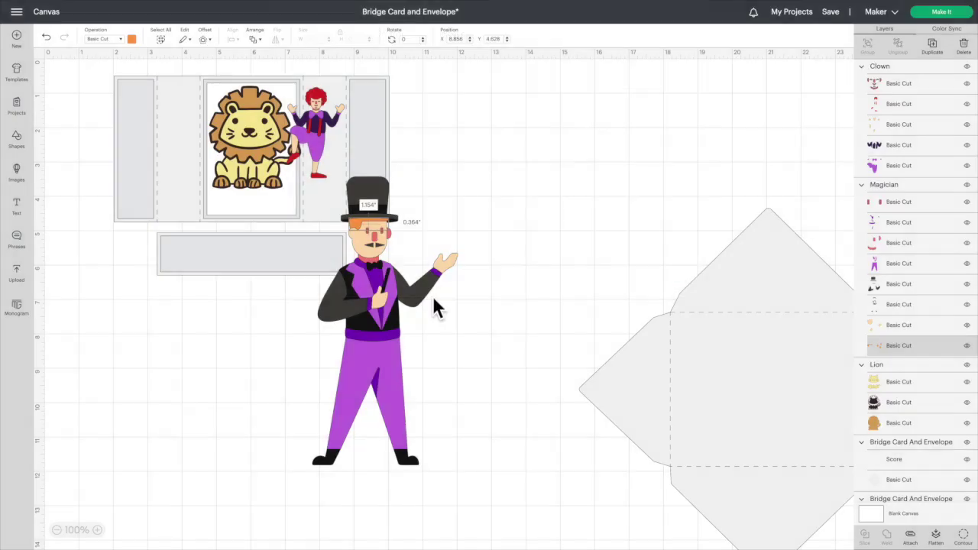
Shrink the magician into the left card panel and nudge the clown and lion into place
left_click_drag(386, 354, 212, 268)
left_click_drag(306, 417, 186, 162)
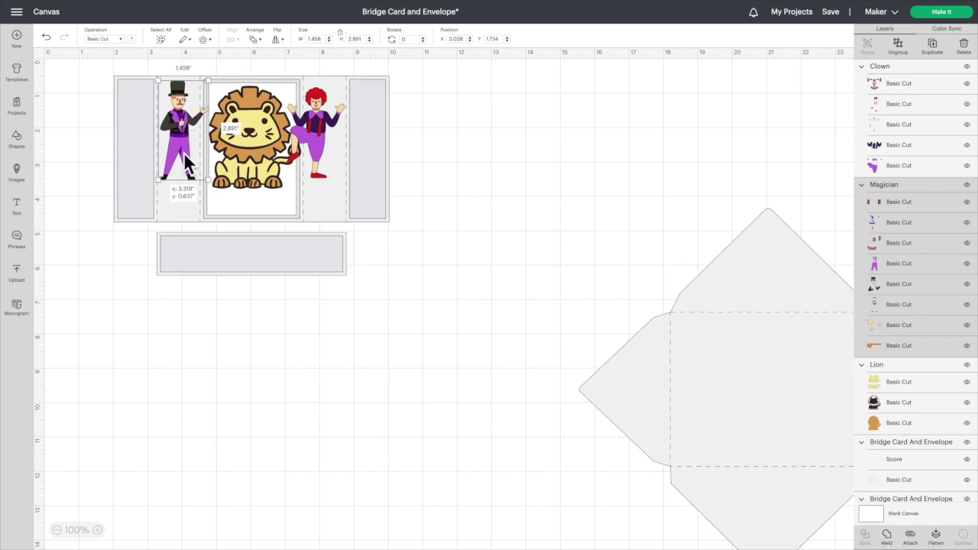
left_click_drag(313, 149, 319, 149)
left_click(245, 142)
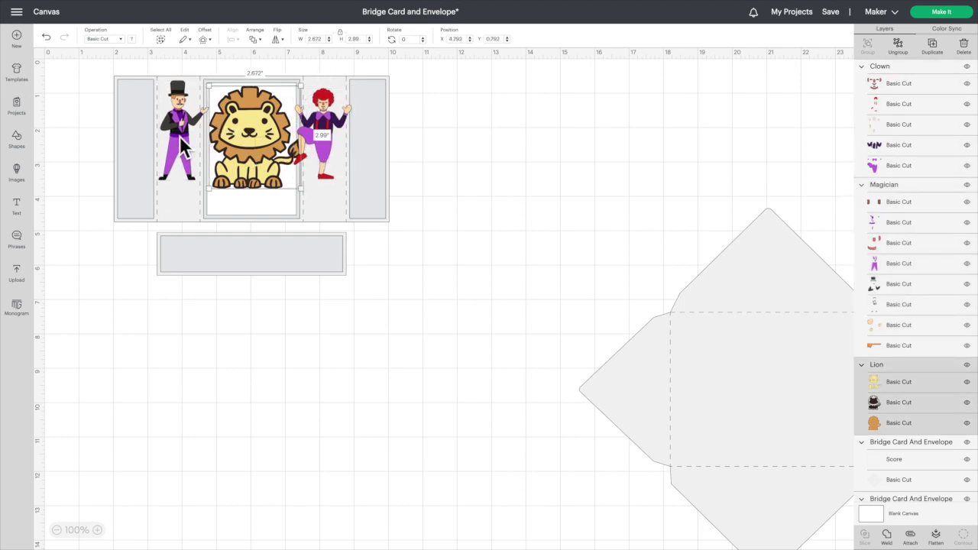
left_click(187, 149)
left_click(243, 146)
left_click_drag(262, 135, 262, 134)
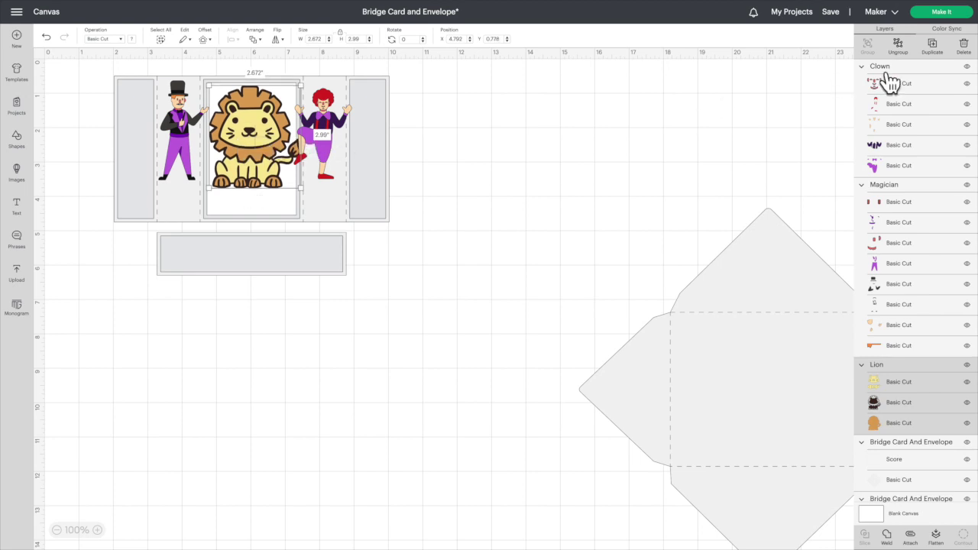
Flatten the lion, clown and magician each into a Print Then Cut image
left_click(927, 538)
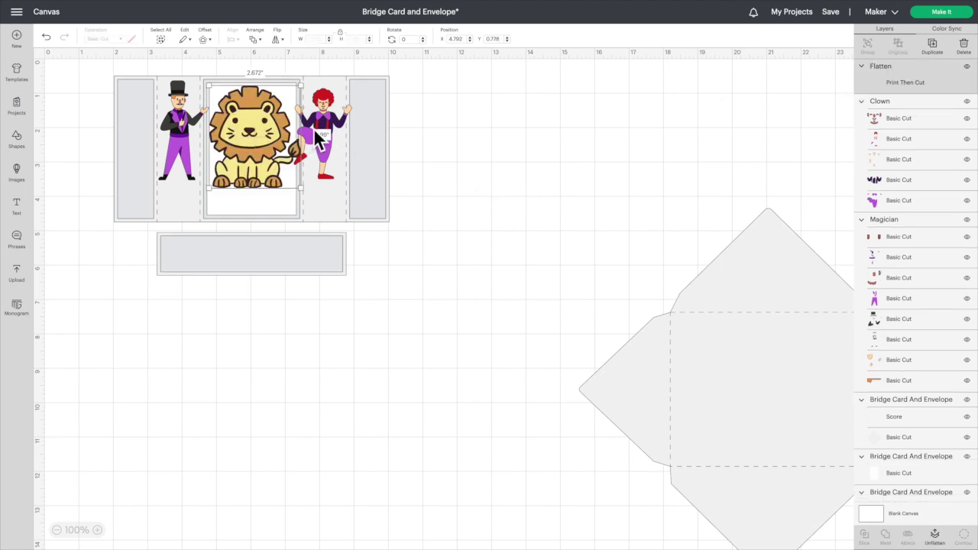
left_click(323, 138)
left_click(934, 536)
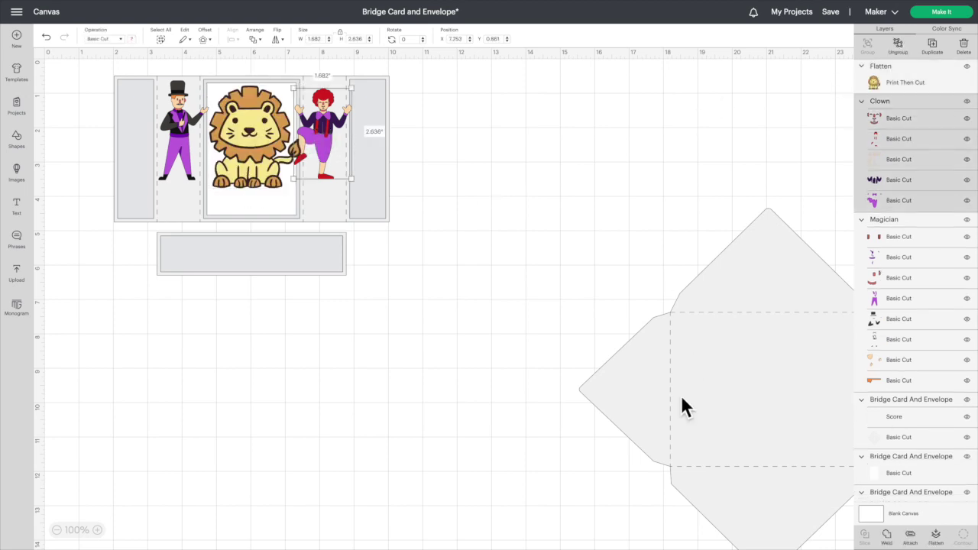
left_click(191, 148)
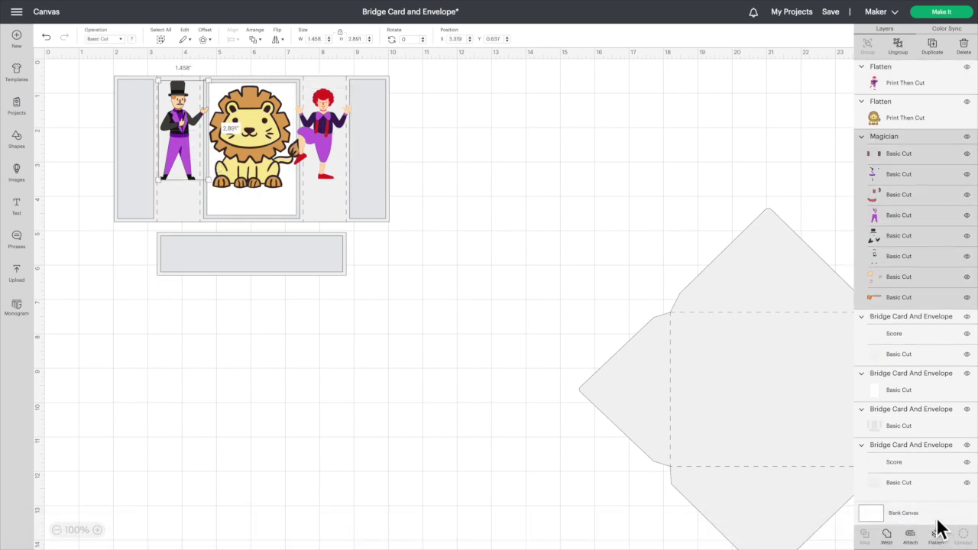
left_click(948, 540)
left_click(286, 294)
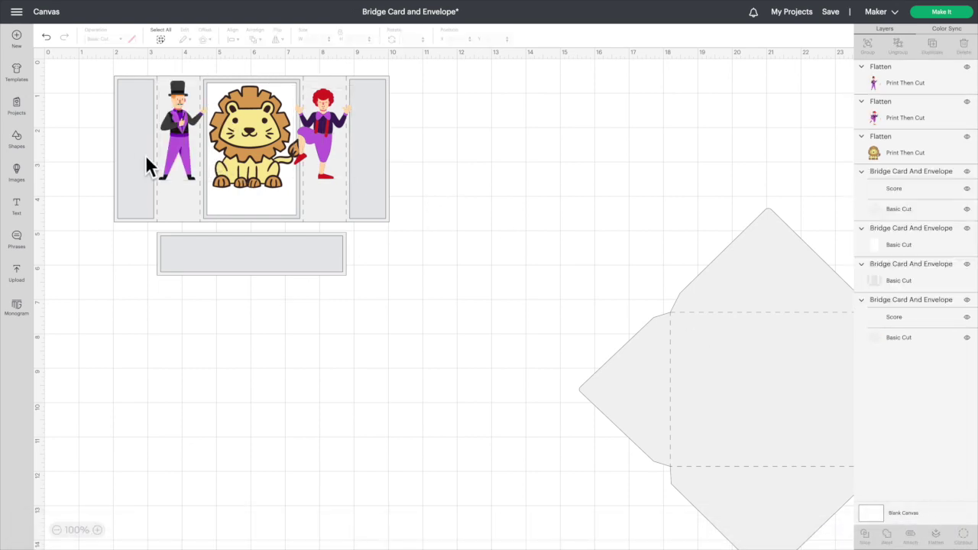
left_click(27, 181)
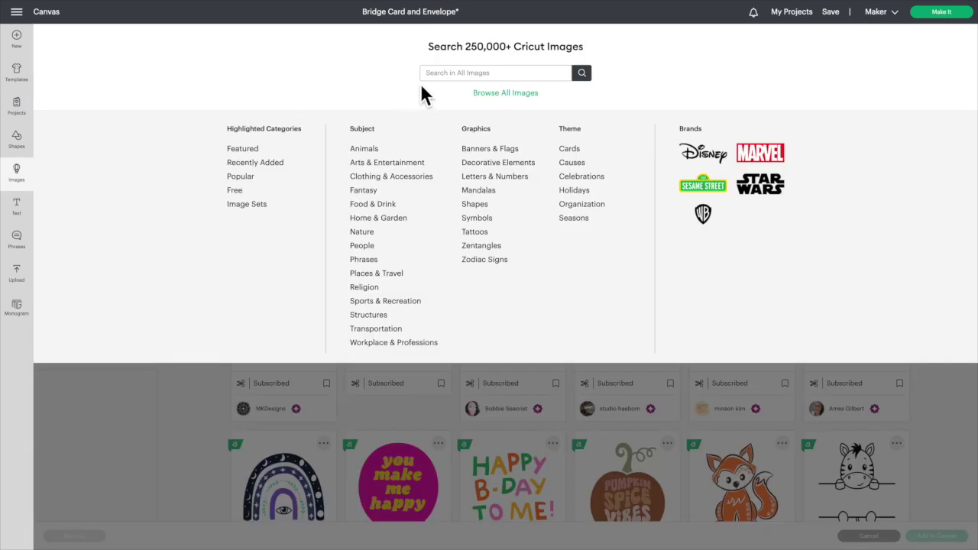
Search images for 'banner' and add the red, white and blue pennant bunting
left_click(445, 76)
type("ben")
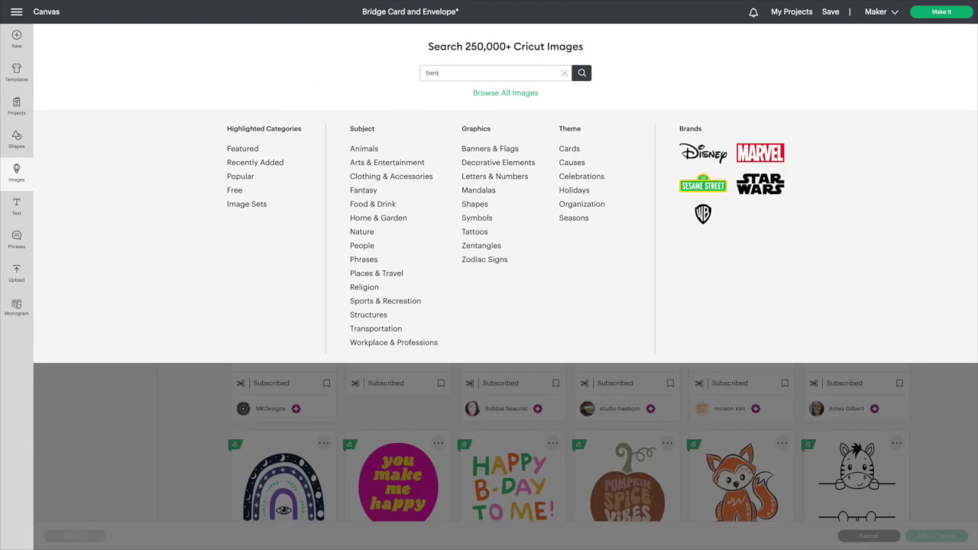
key("BackSpace")
key("BackSpace")
type("anner")
key("Return")
scroll(524, 191, "down", 2)
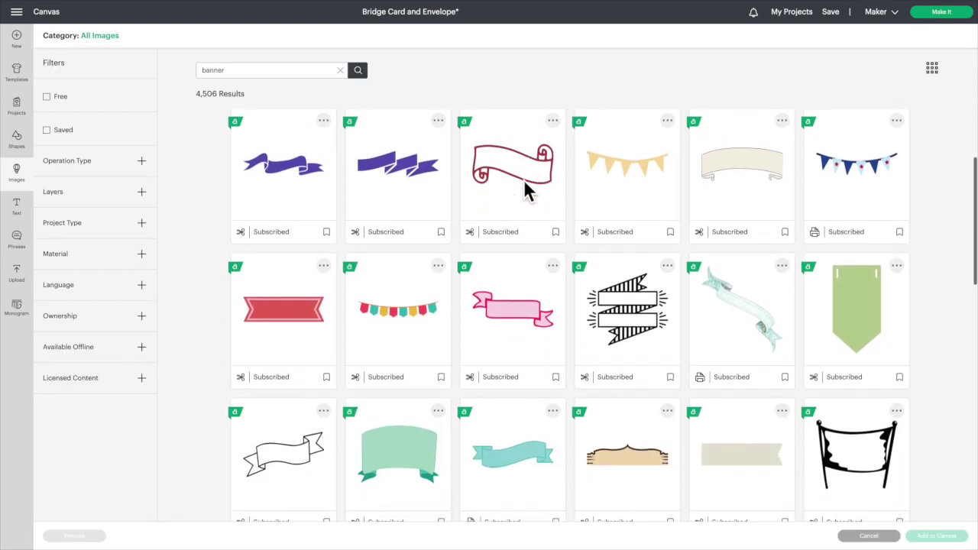
scroll(524, 191, "down", 7)
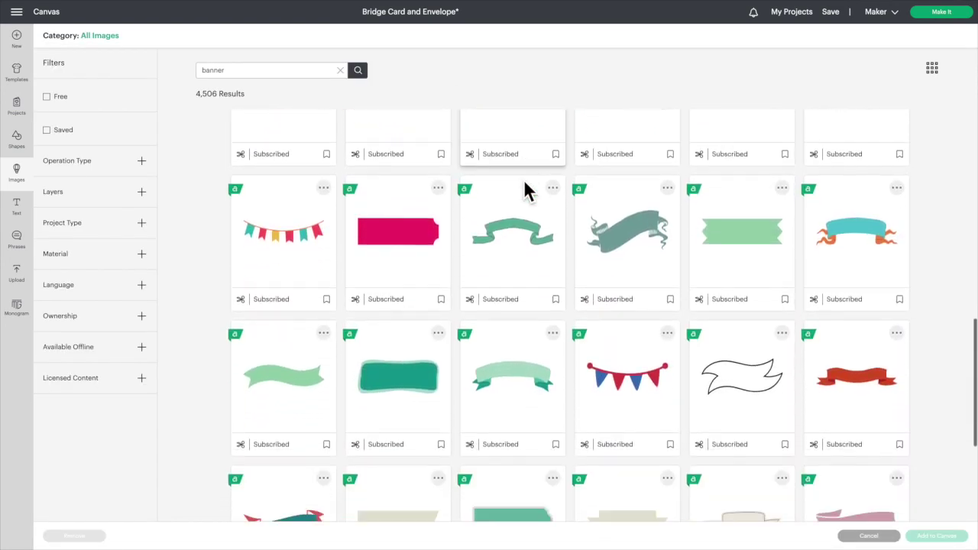
scroll(524, 191, "down", 6)
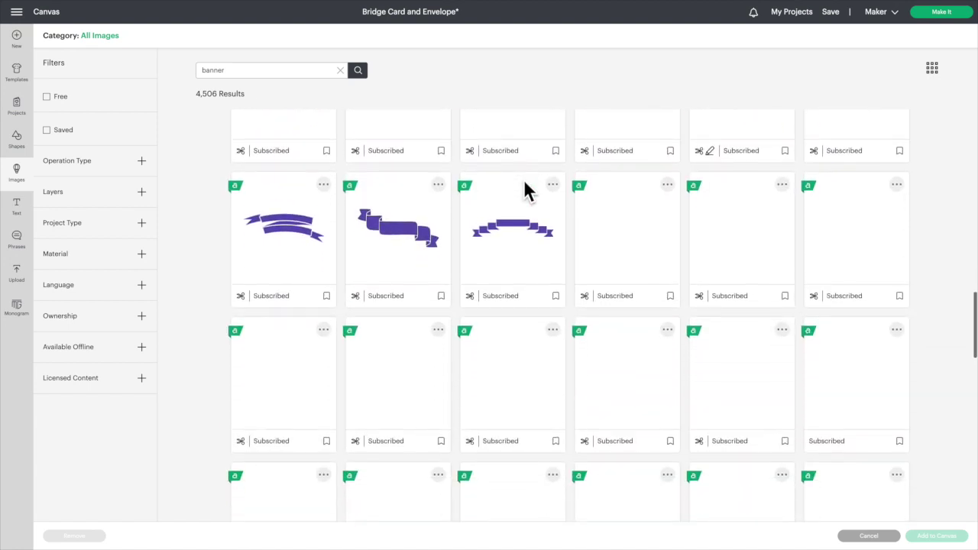
scroll(524, 191, "down", 3)
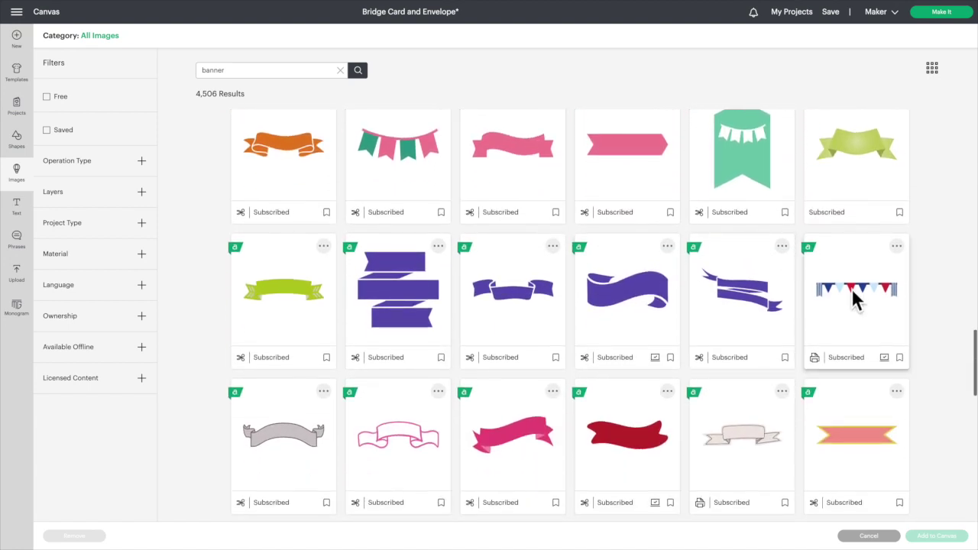
left_click(857, 299)
left_click(938, 536)
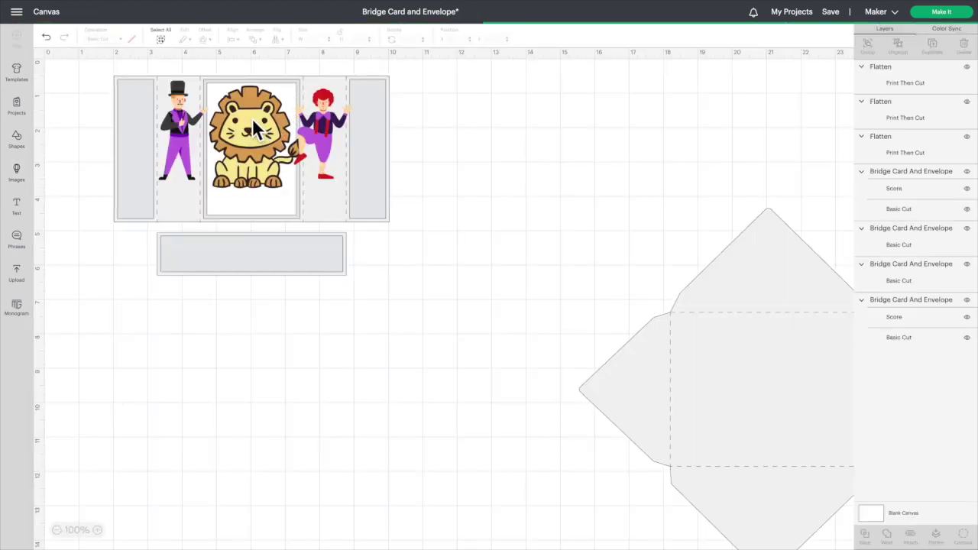
Resize the bunting to 5.463 × 0.861 in and position it across the card top
left_click_drag(216, 103, 288, 91)
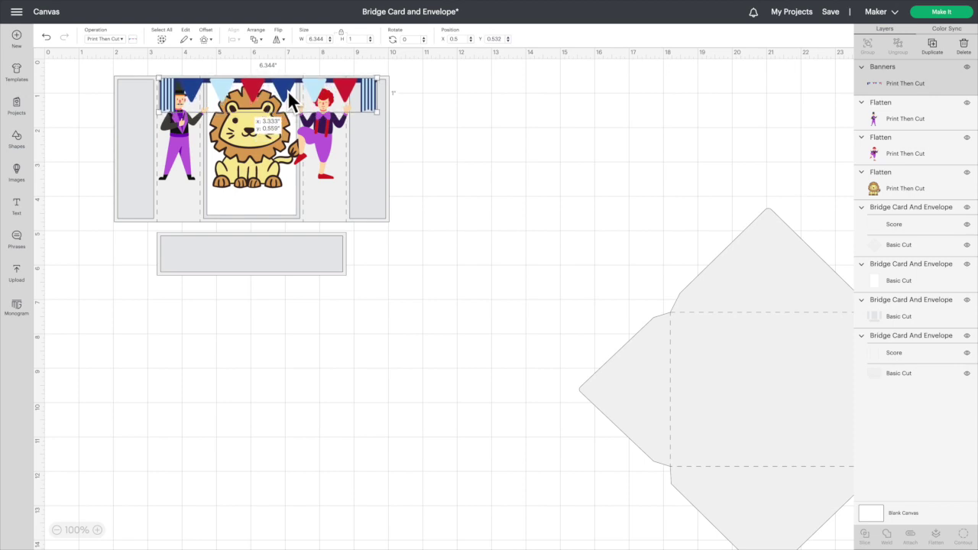
left_click_drag(386, 119, 359, 118)
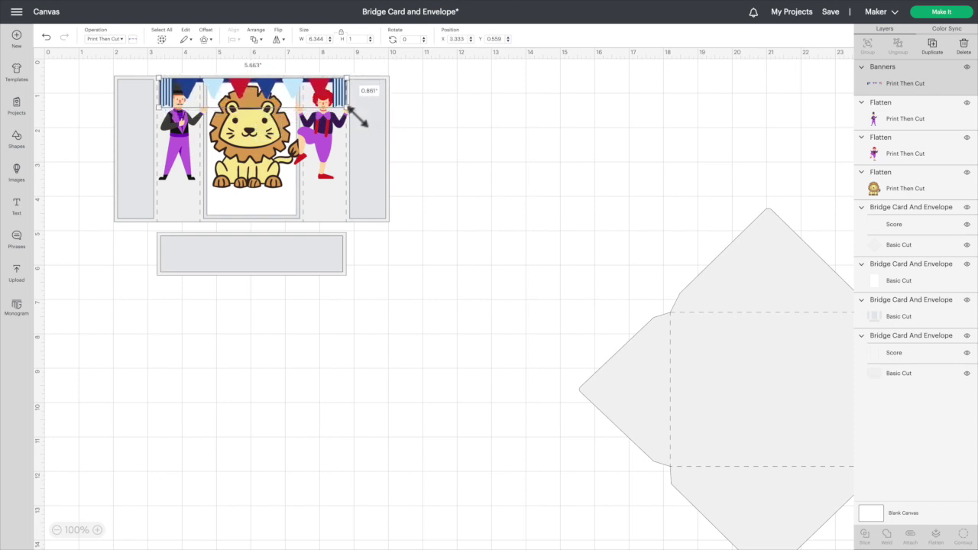
left_click(536, 153)
left_click_drag(269, 89, 269, 88)
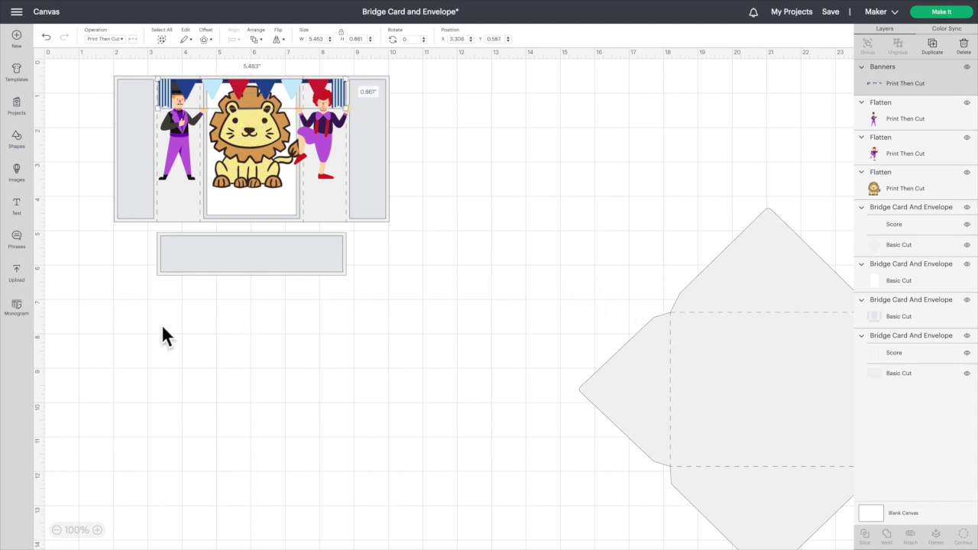
left_click(29, 183)
Search the image library for 'happy birthday' and pick the multicolour HAPPY BIRTHDAY! design
left_click(359, 74)
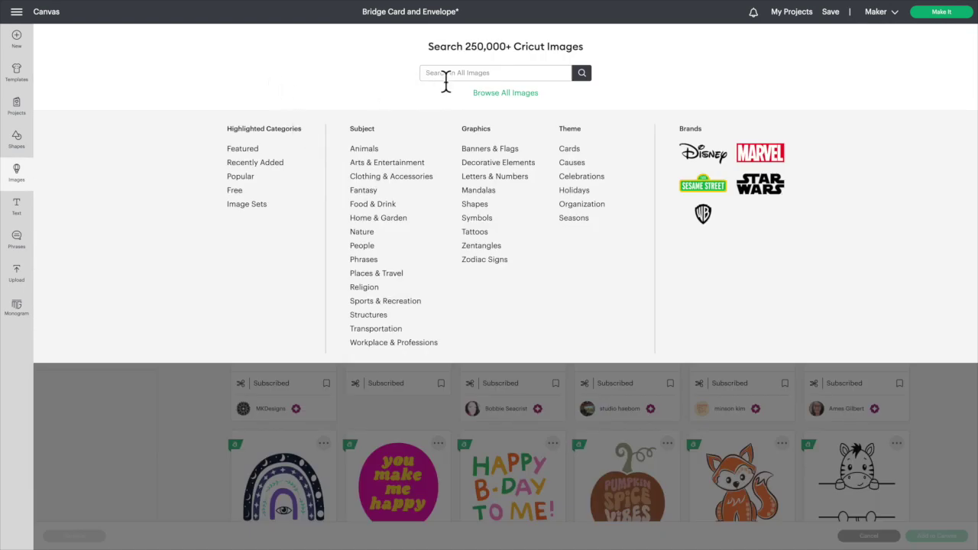
type("happy birthday")
key("Return")
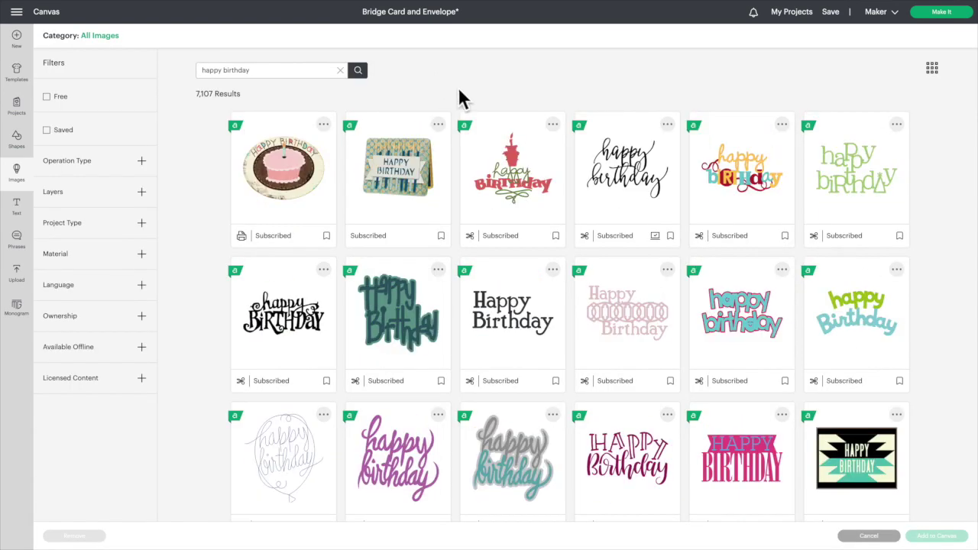
scroll(617, 267, "down", 5)
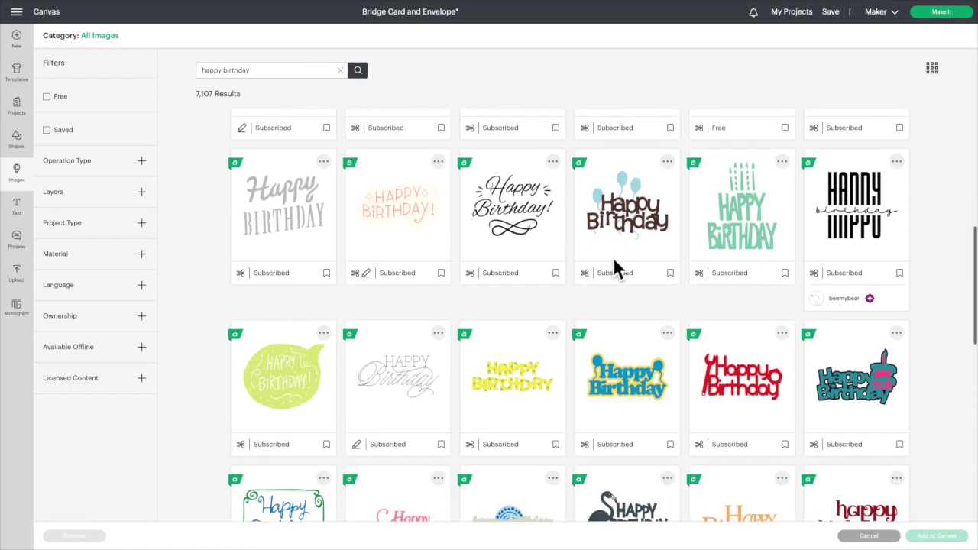
scroll(618, 268, "down", 6)
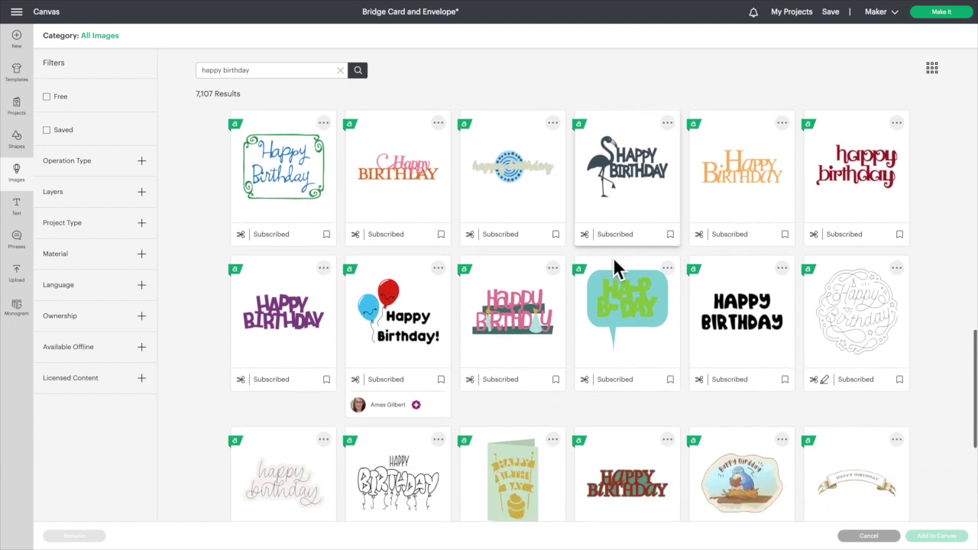
scroll(617, 267, "down", 3)
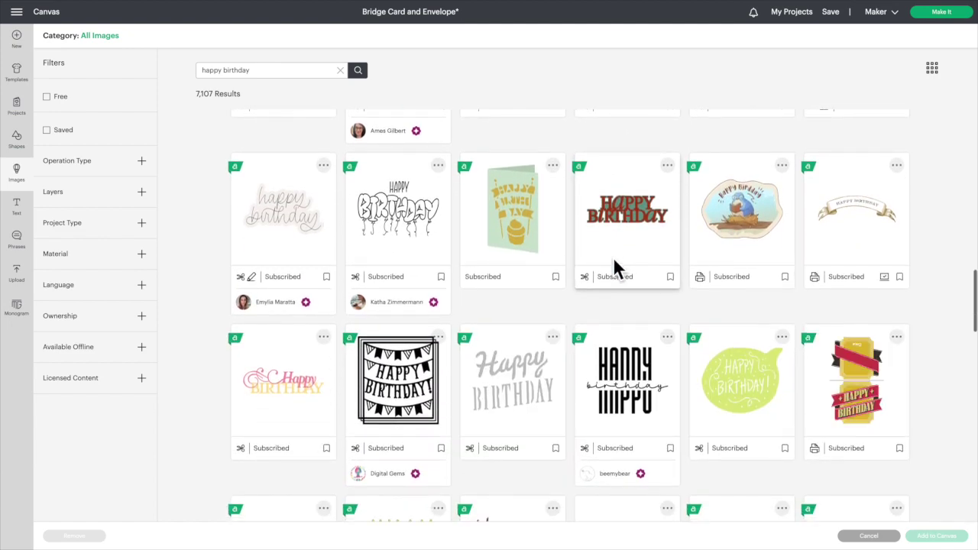
scroll(618, 267, "down", 5)
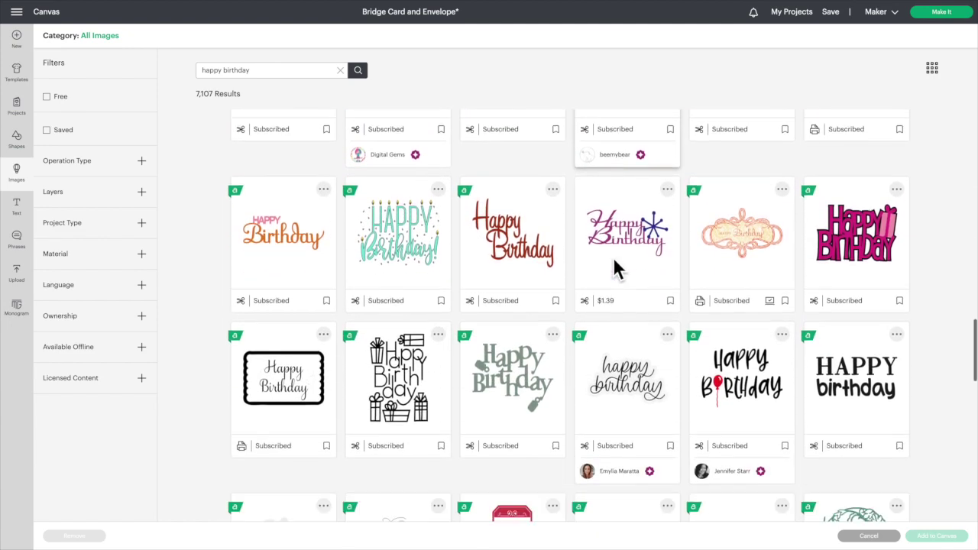
scroll(617, 268, "down", 10)
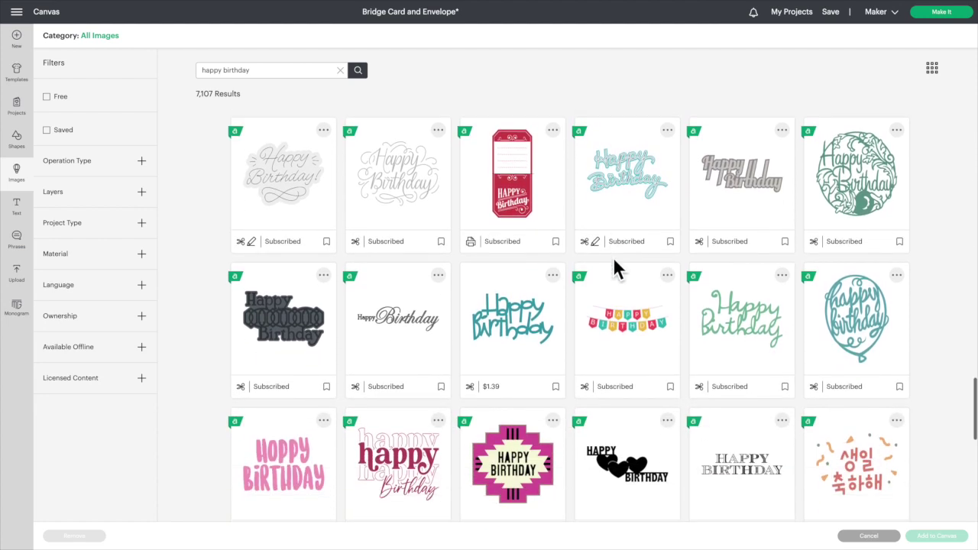
scroll(617, 268, "down", 7)
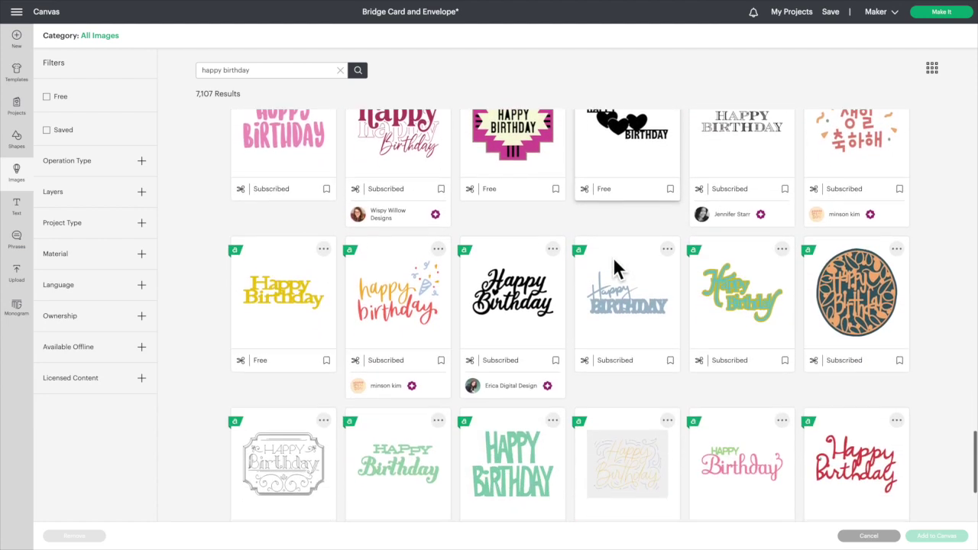
scroll(617, 267, "down", 8)
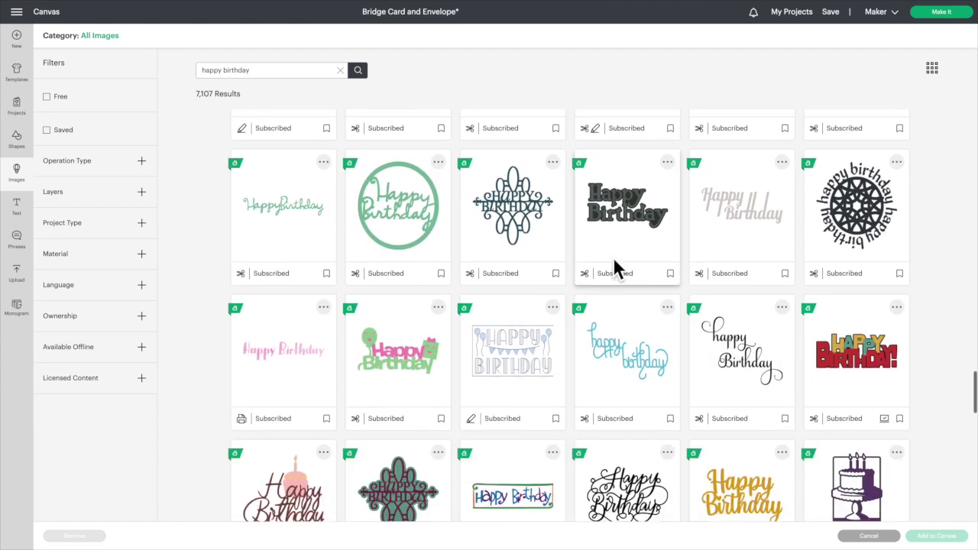
left_click(873, 344)
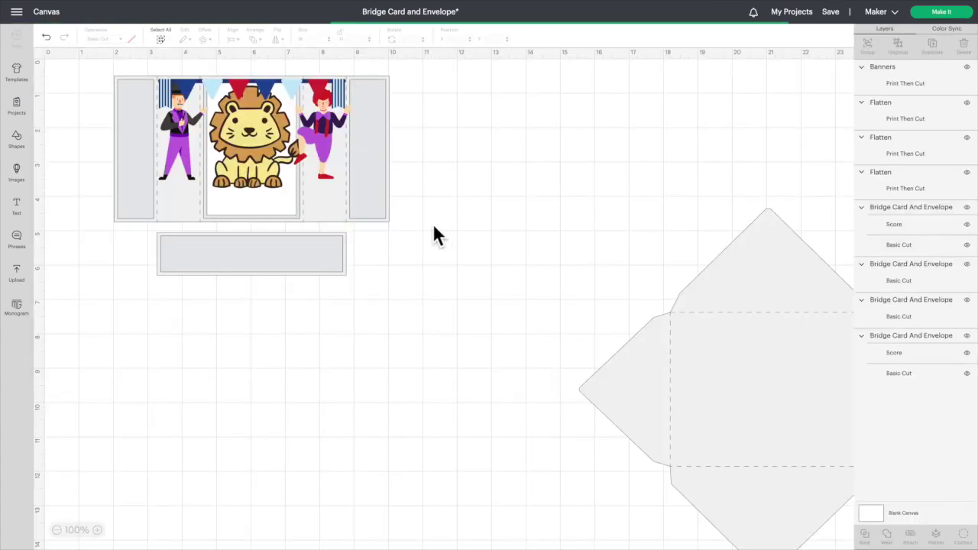
Recolour the teal HAPPY letters light blue and the gold ones navy, then place the title on the card
left_click_drag(218, 154, 302, 326)
left_click(908, 86)
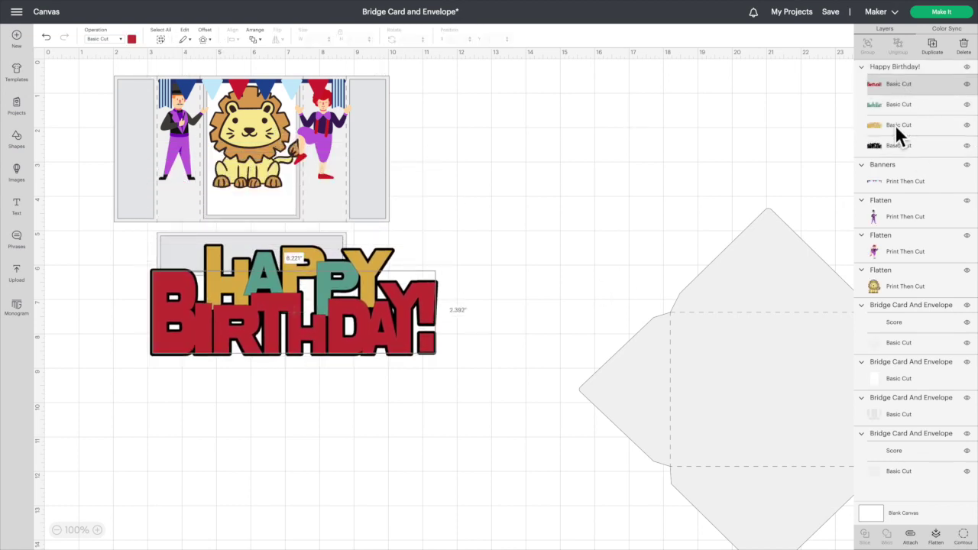
left_click(133, 39)
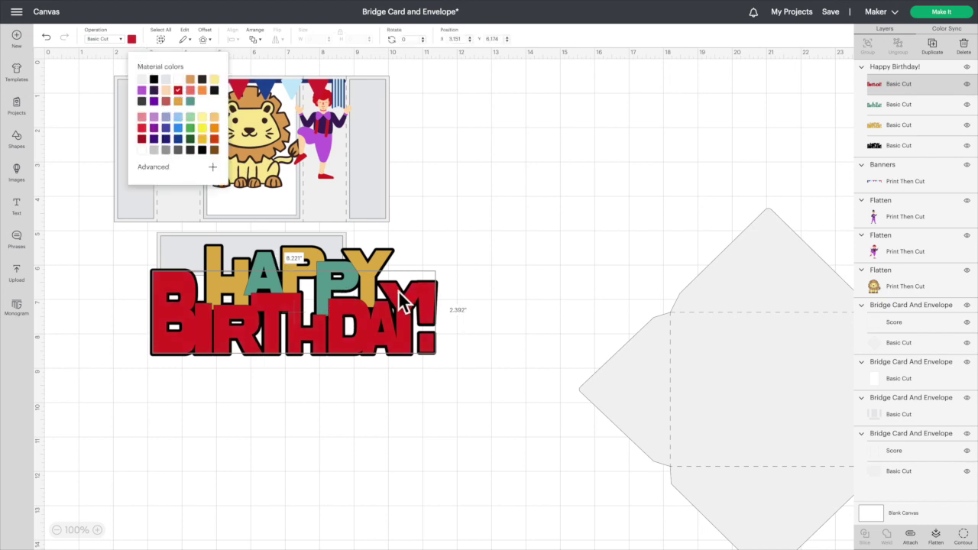
left_click(910, 105)
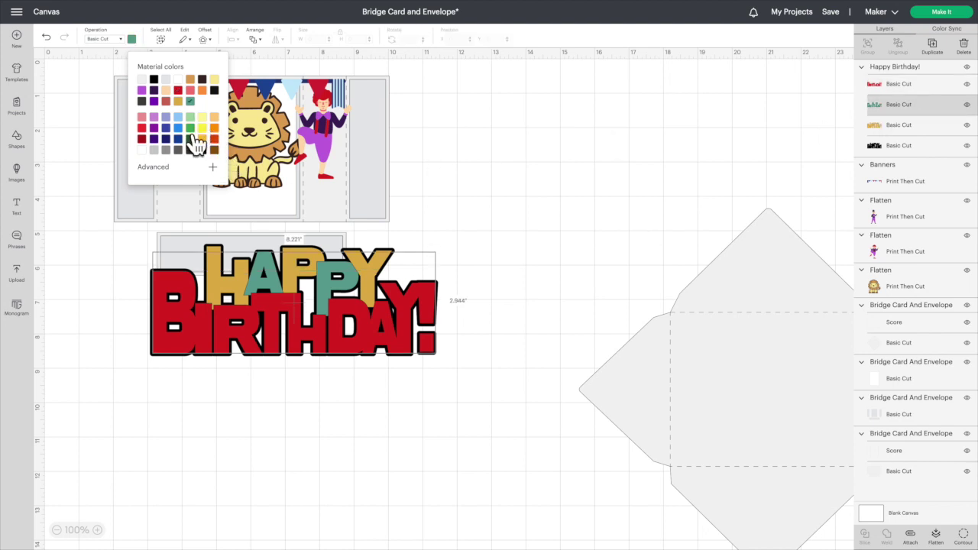
left_click(178, 117)
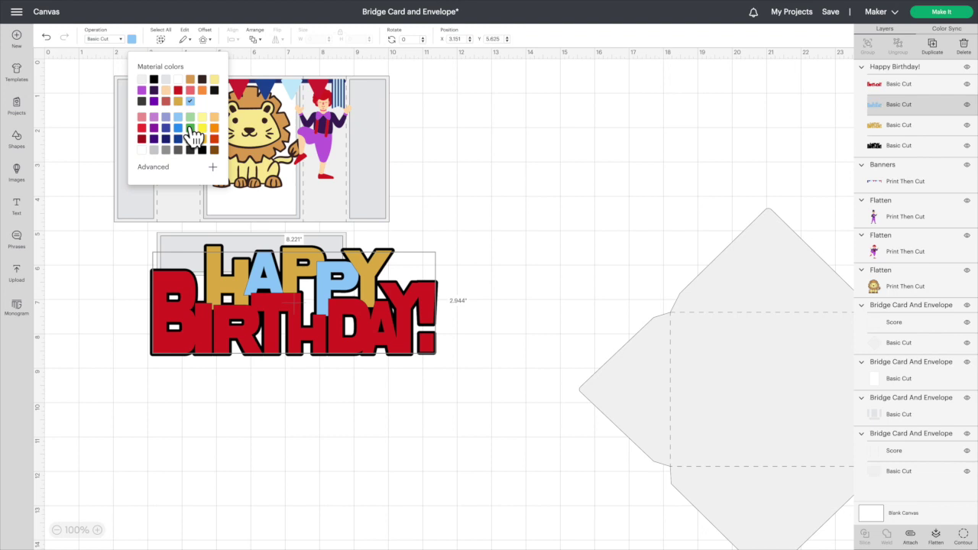
left_click(920, 131)
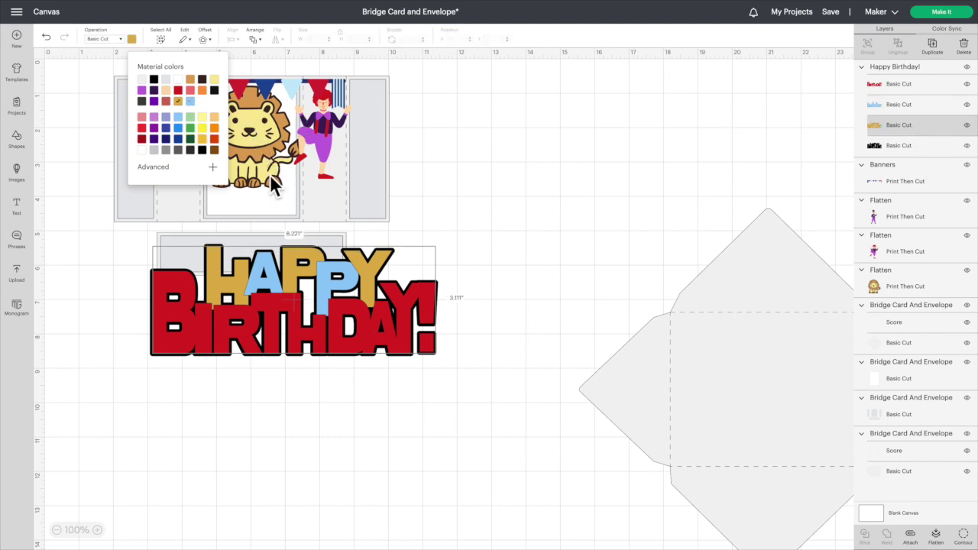
left_click(192, 149)
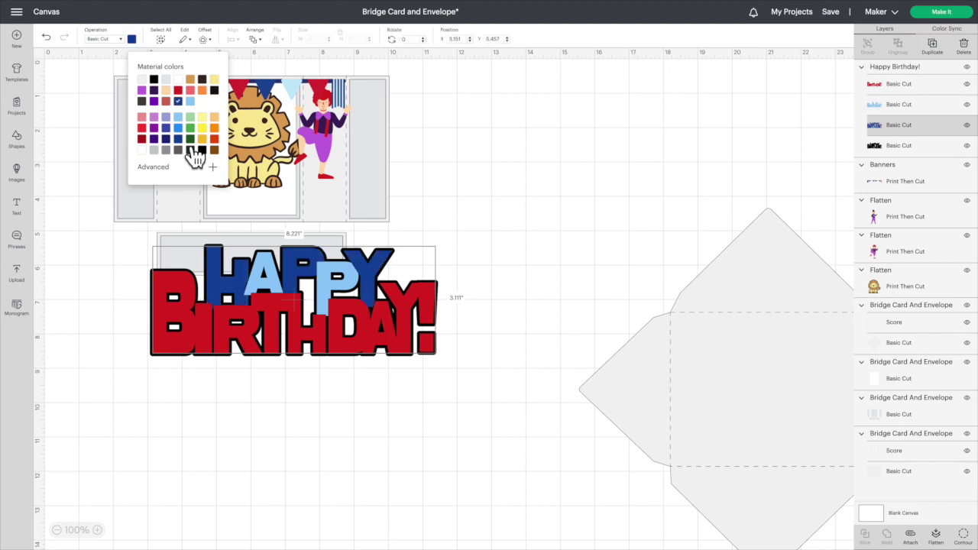
left_click(539, 307)
left_click_drag(374, 317, 345, 284)
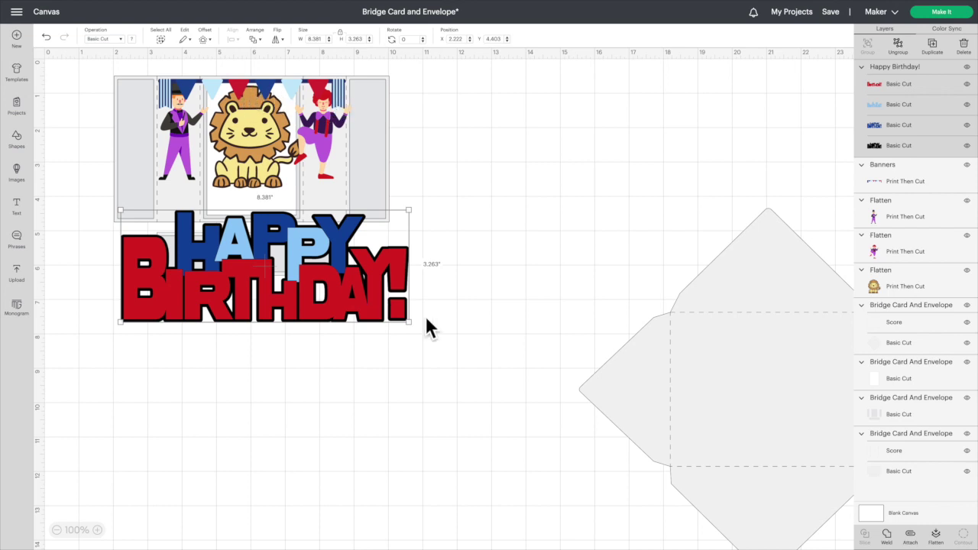
Shrink the title to about 3.3 × 1.3 inches on the grey label, then squash it to 0.98 inches tall
left_click_drag(387, 369, 397, 414)
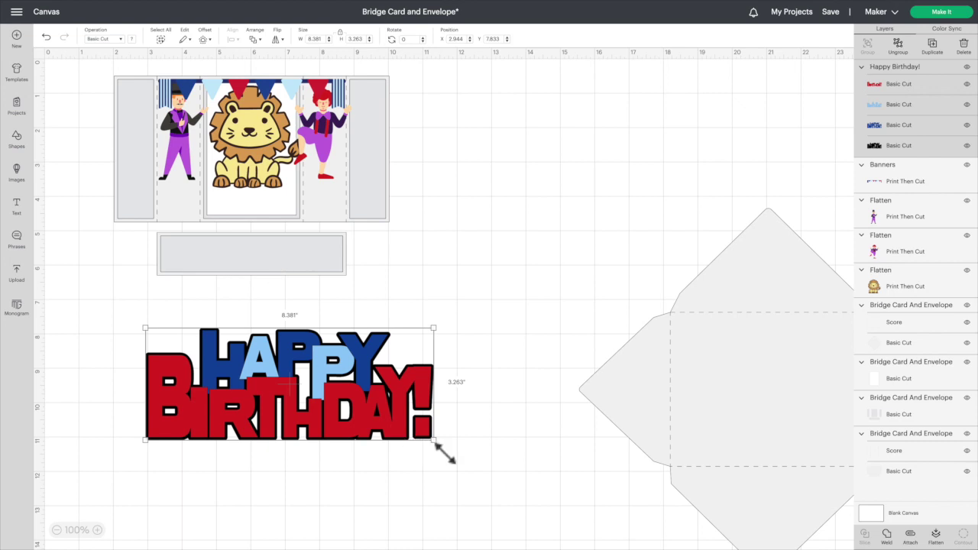
left_click_drag(395, 428, 233, 373)
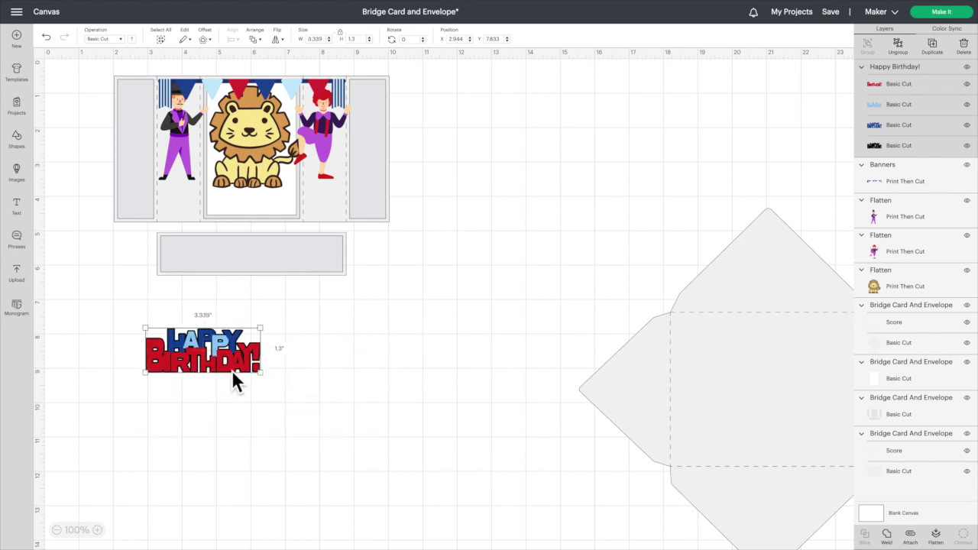
left_click_drag(247, 231, 276, 262)
left_click(340, 32)
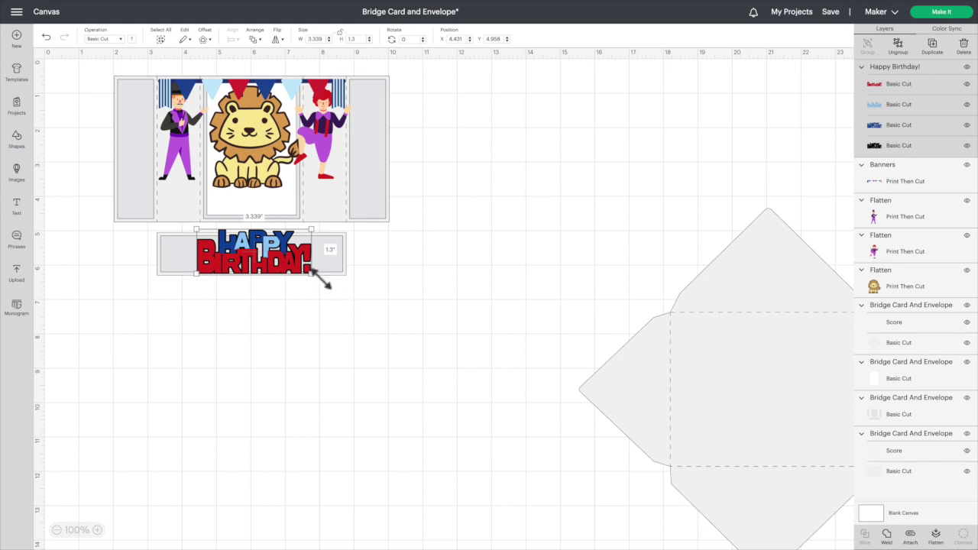
left_click_drag(323, 284, 268, 264)
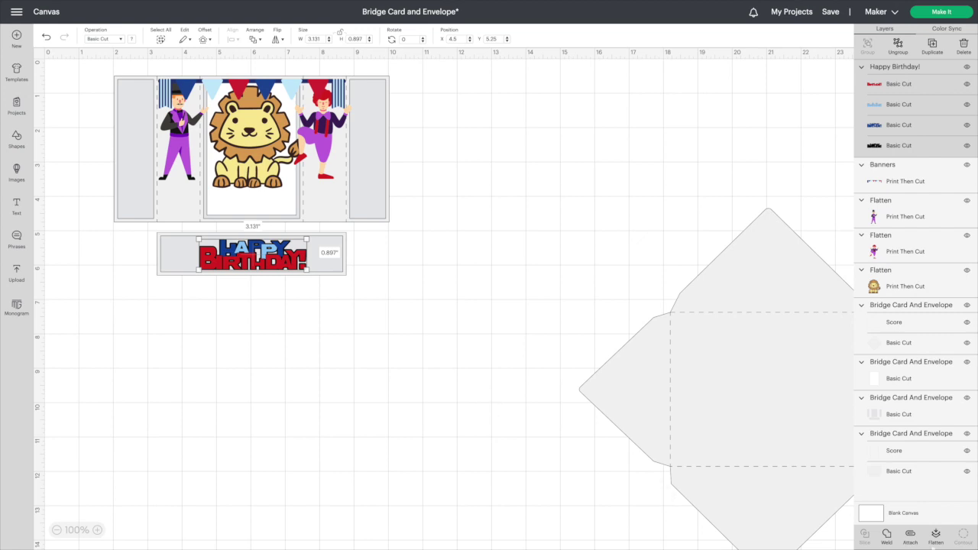
Flatten the Happy Birthday label into one printable layer and clear the selection
left_click(944, 541)
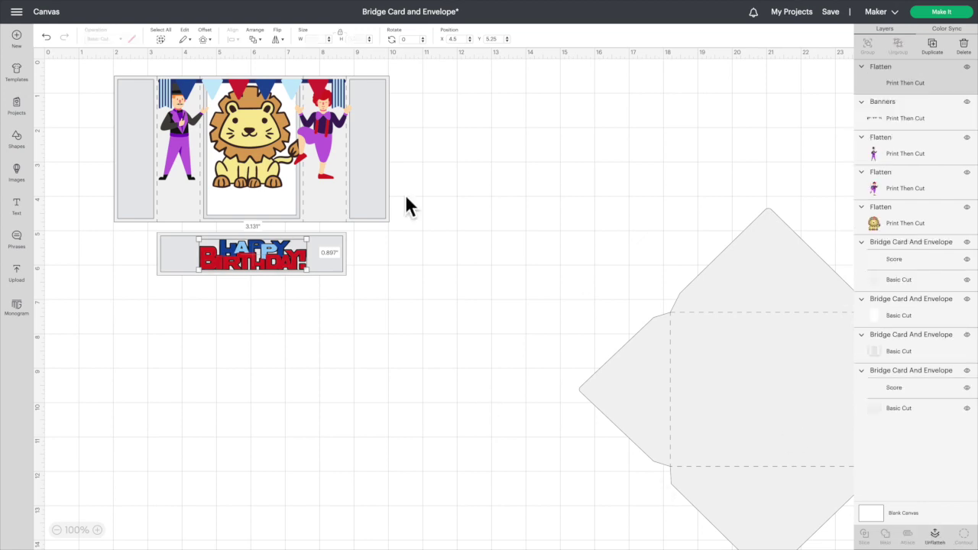
left_click(282, 90)
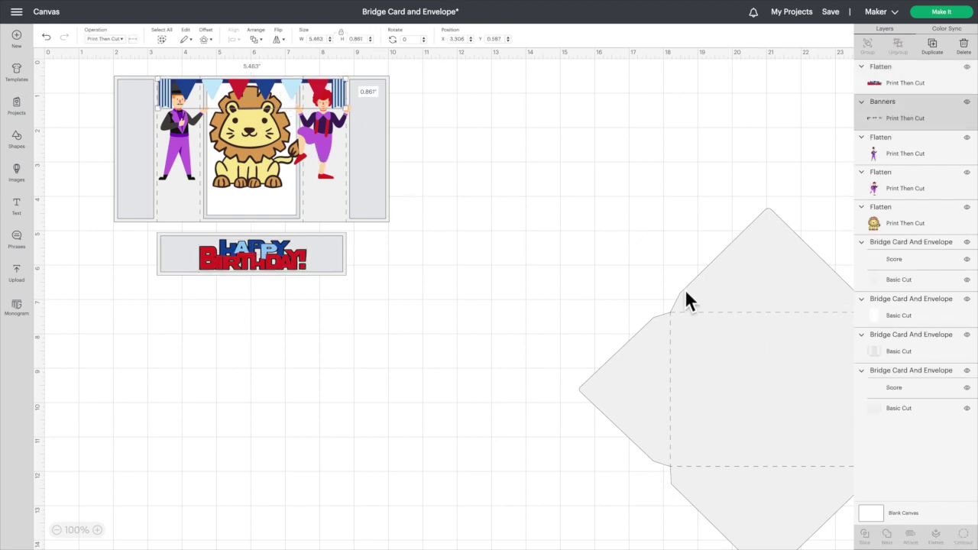
left_click(411, 246)
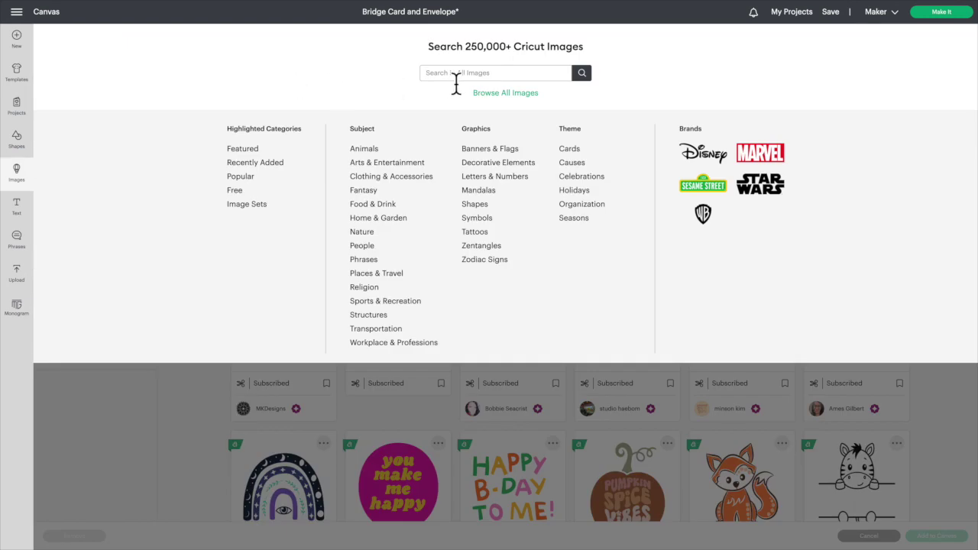
Search images for 'wheel' and add the yellow spoked wheel to the project
type("wheel")
key("Return")
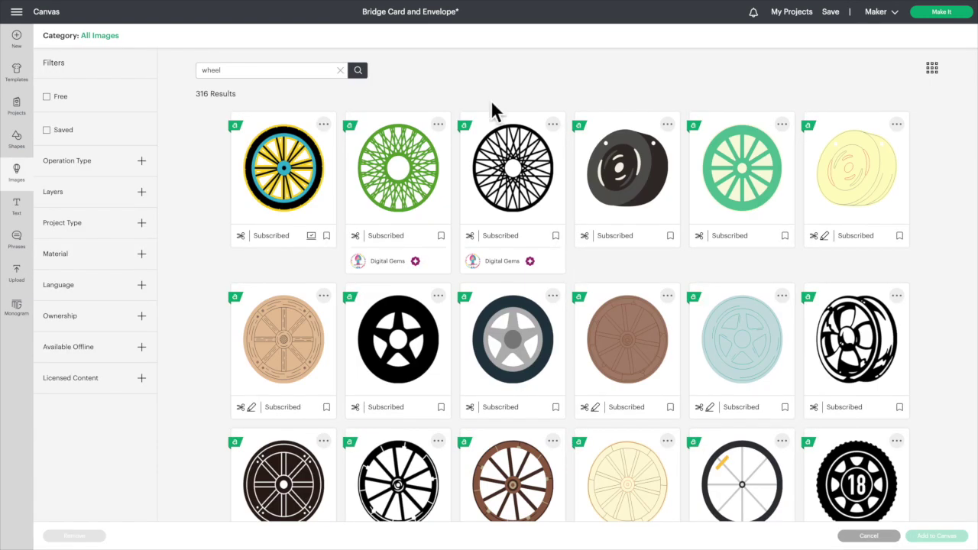
left_click(295, 180)
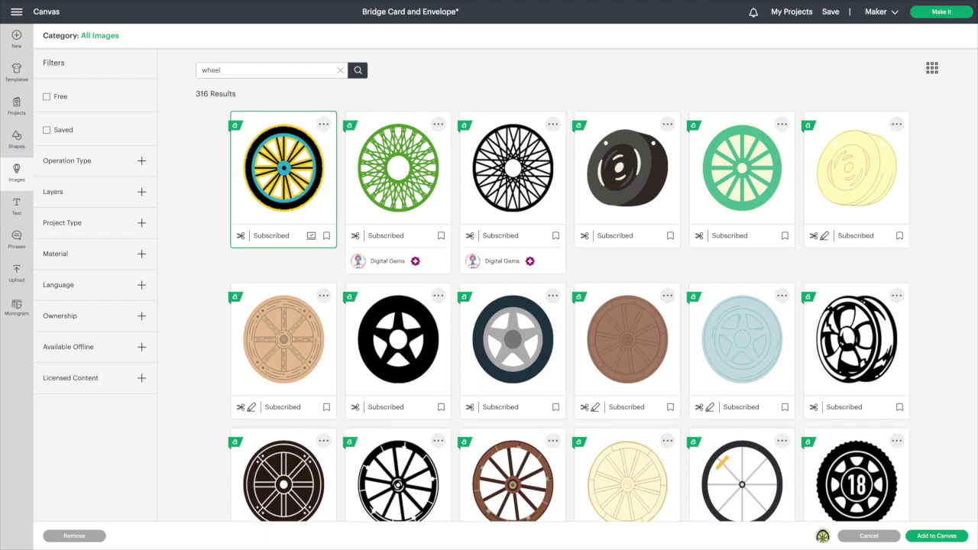
left_click(936, 535)
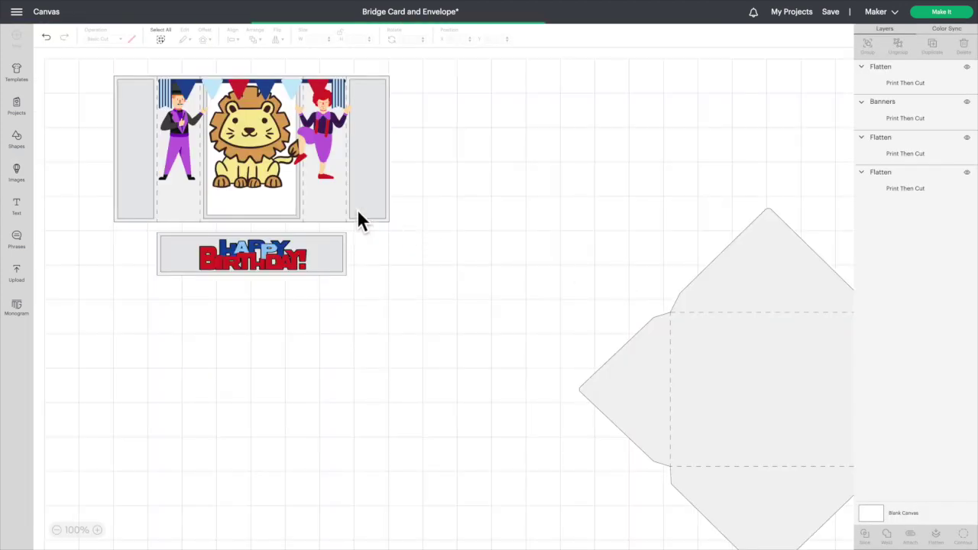
Size the wheel to about 1.267 × 1.256 in under the ringmaster, flatten it, and put a copy under the clown
left_click_drag(148, 154, 335, 221)
left_click_drag(373, 262, 192, 202)
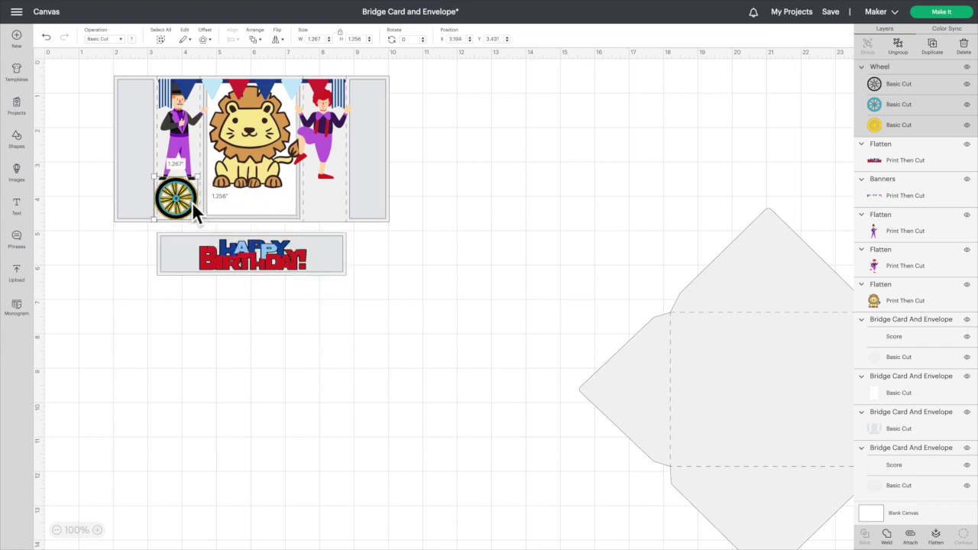
left_click(935, 533)
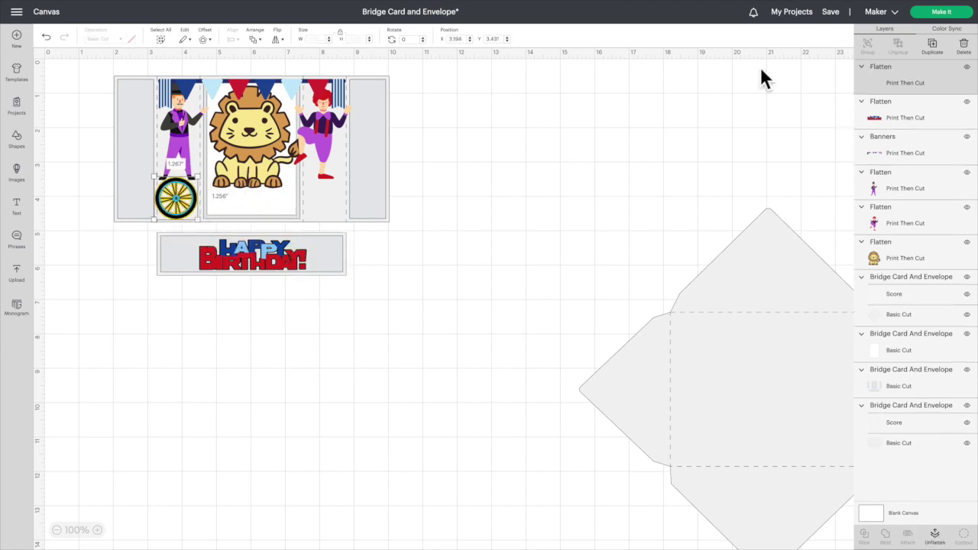
left_click(932, 46)
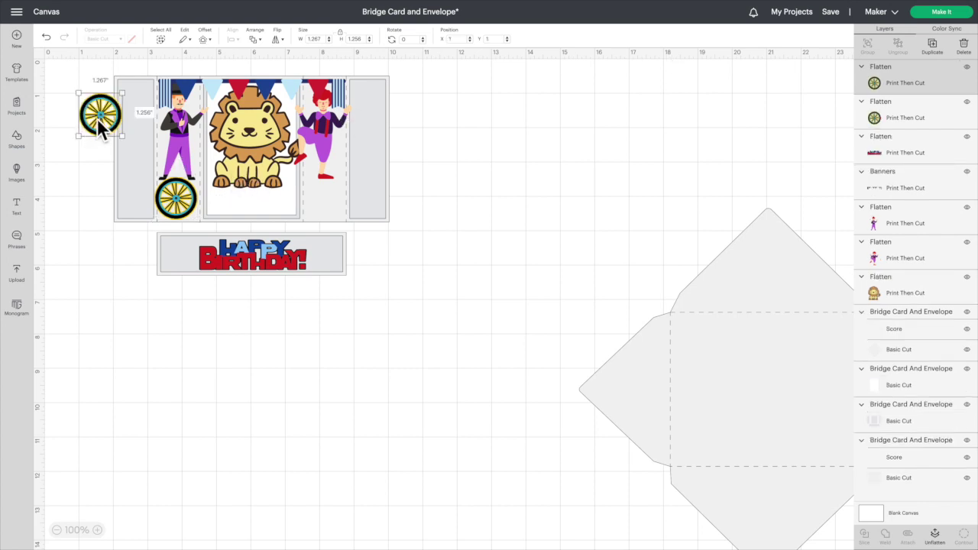
left_click_drag(97, 118, 322, 207)
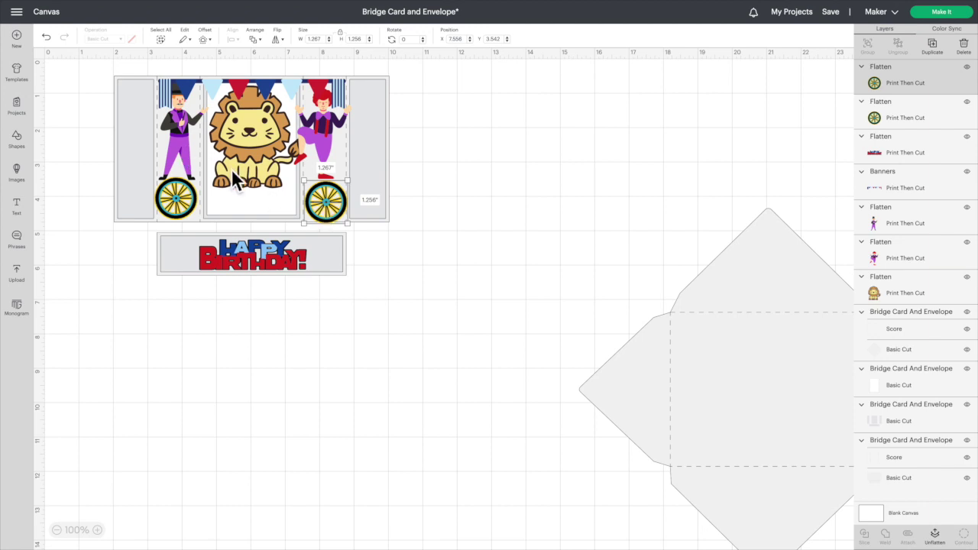
Insert a square from Shapes, deleting the line that was added by mistake
left_click(29, 157)
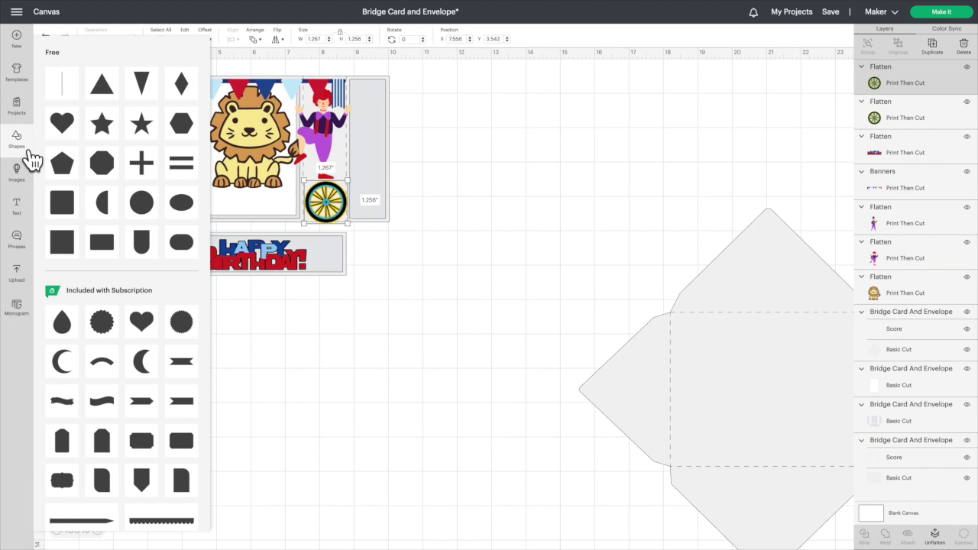
left_click(62, 88)
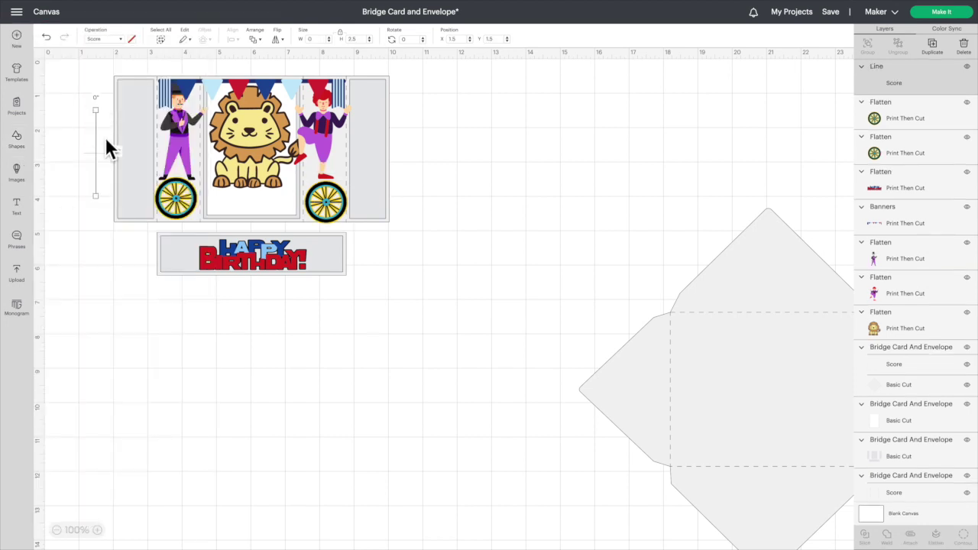
key("Delete")
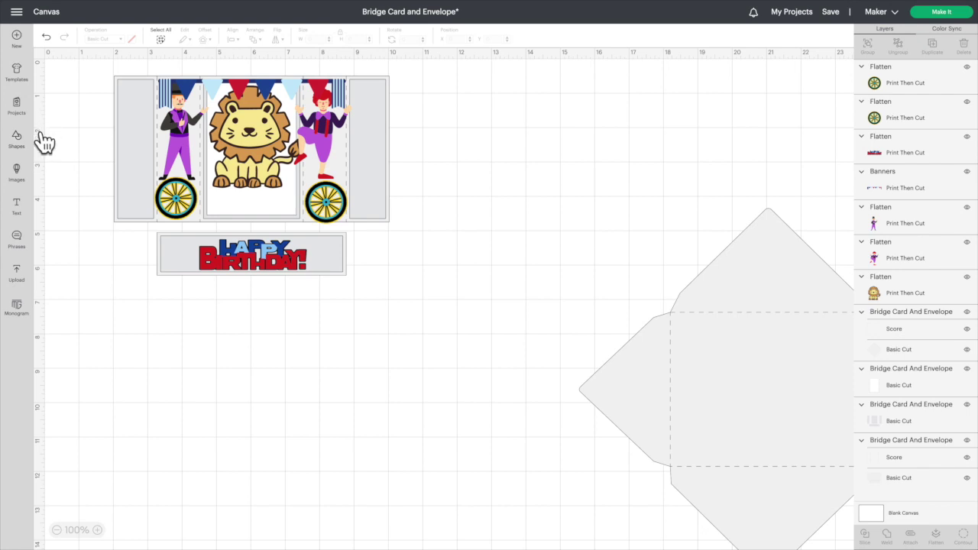
left_click(32, 181)
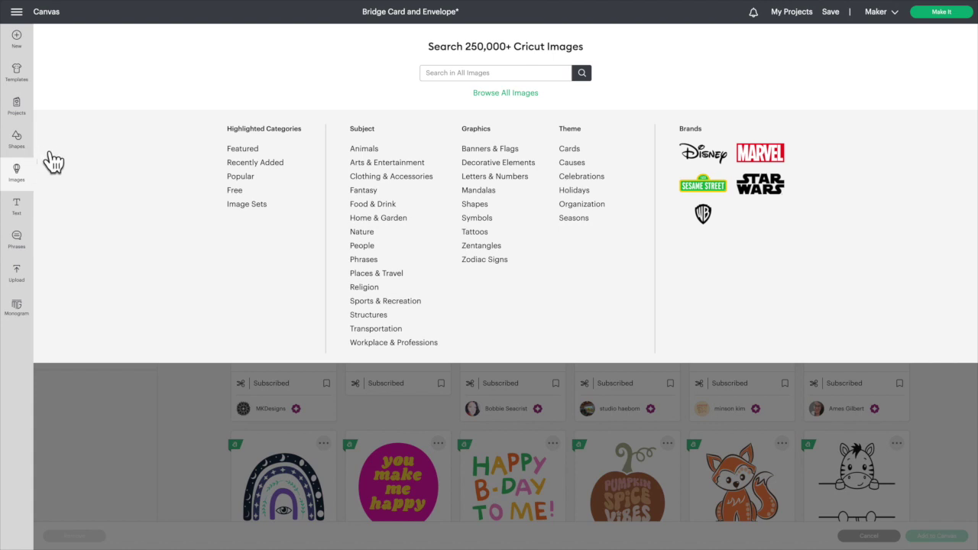
left_click(34, 148)
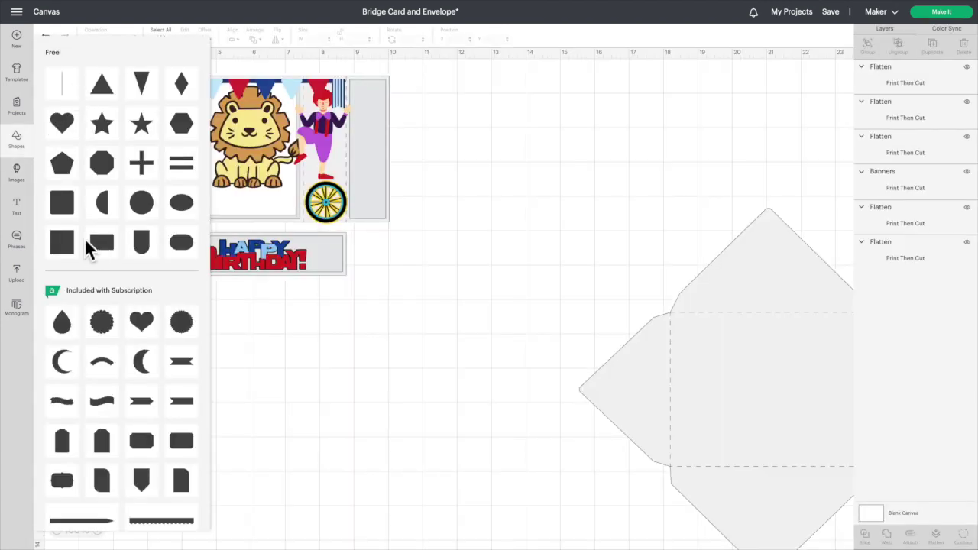
left_click(77, 249)
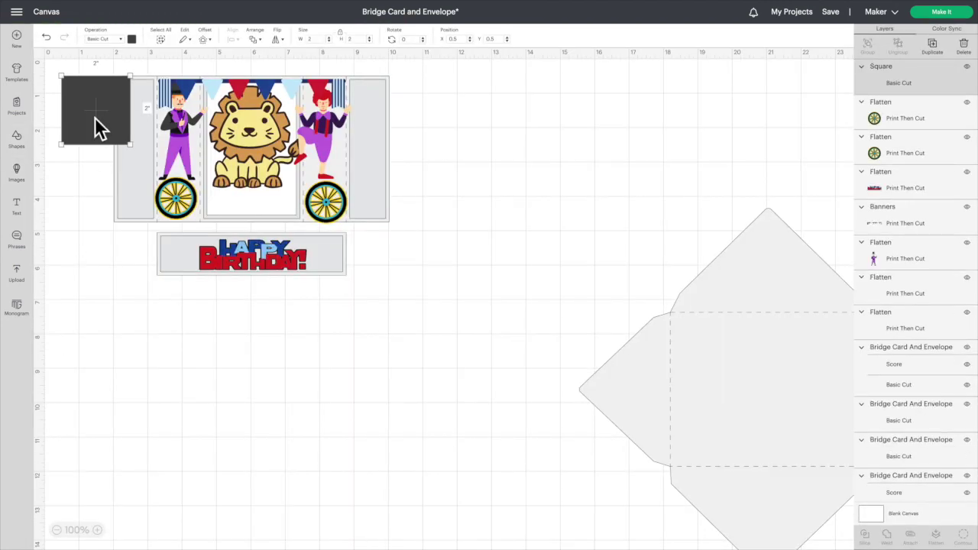
Stretch the square into a 0.208 × 3.611 in bar aligned with the lion's window
left_click_drag(95, 119, 227, 132)
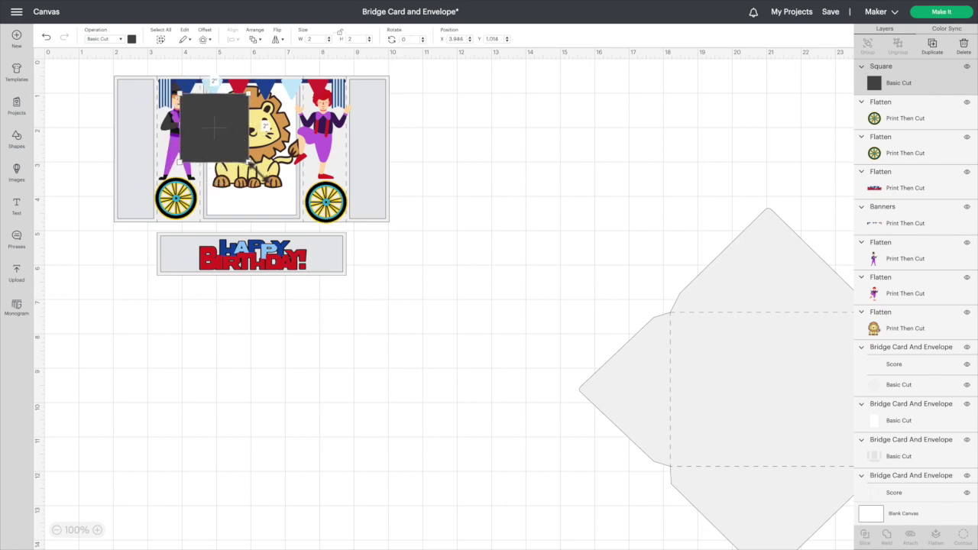
left_click_drag(249, 162, 202, 227)
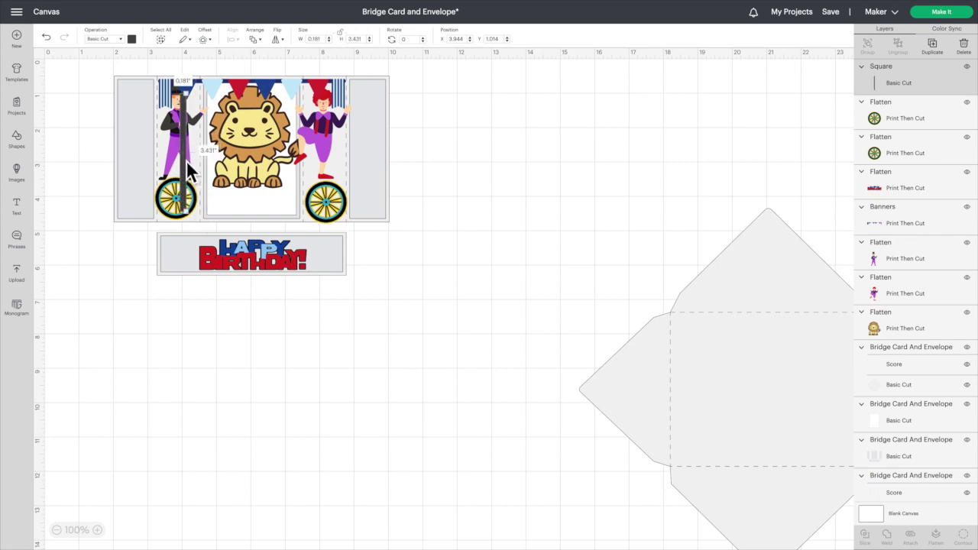
left_click_drag(189, 172, 216, 155)
left_click_drag(227, 216, 228, 223)
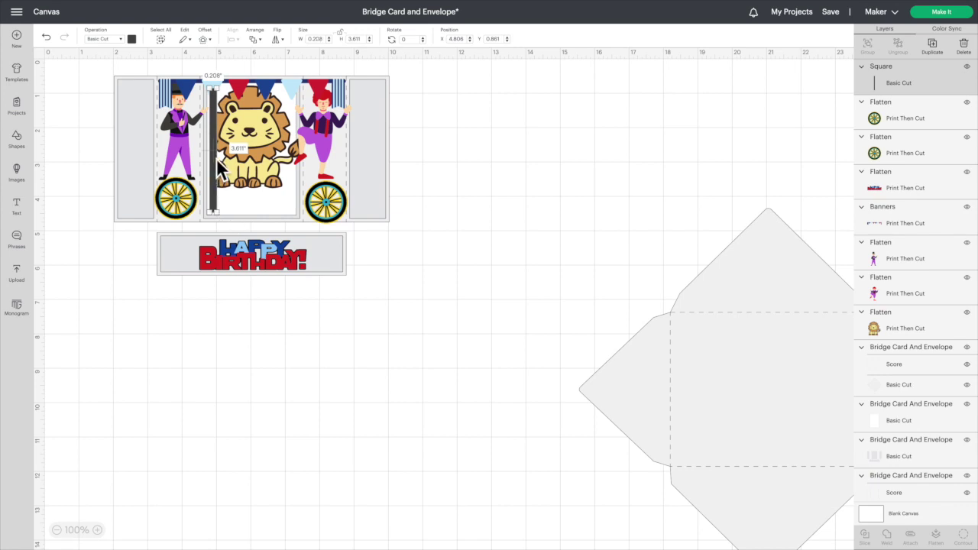
left_click_drag(216, 158, 215, 156)
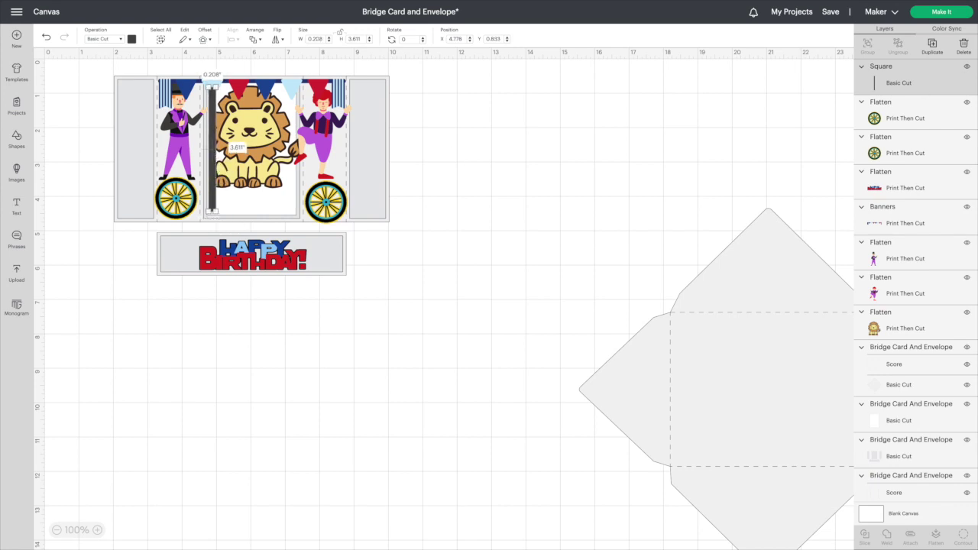
Duplicate the bar three times and spread the copies across the lion's window
left_click(933, 47)
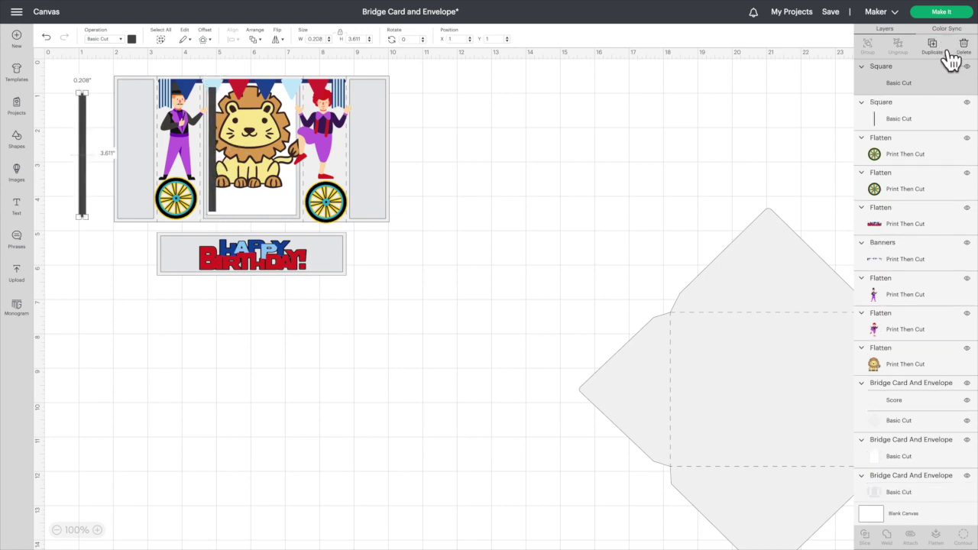
left_click(946, 51)
left_click(947, 51)
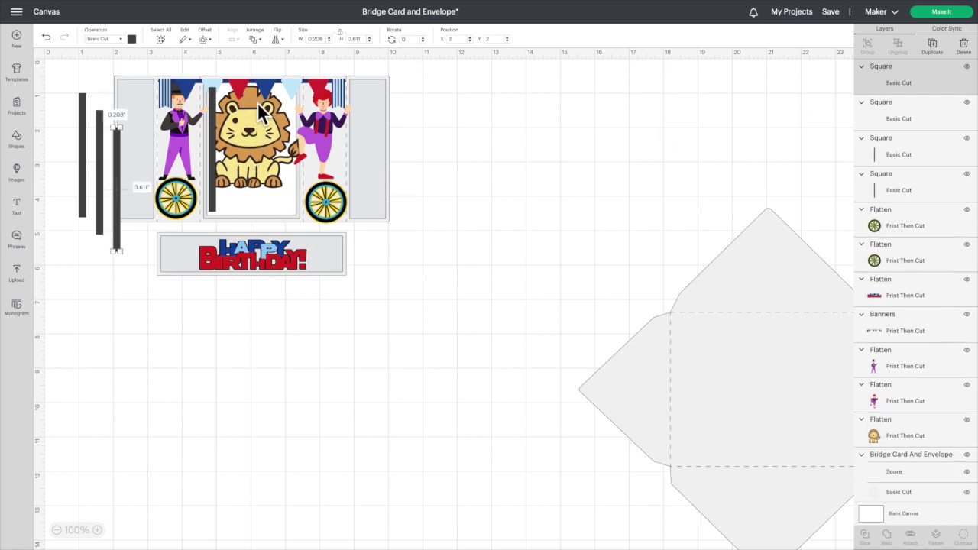
left_click_drag(118, 183, 242, 141)
left_click_drag(104, 158, 269, 135)
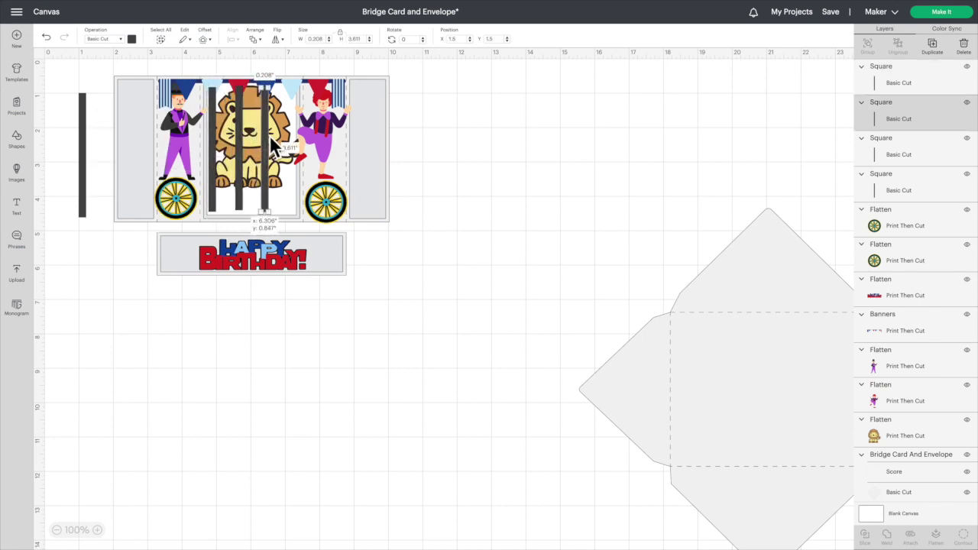
left_click_drag(86, 153, 295, 141)
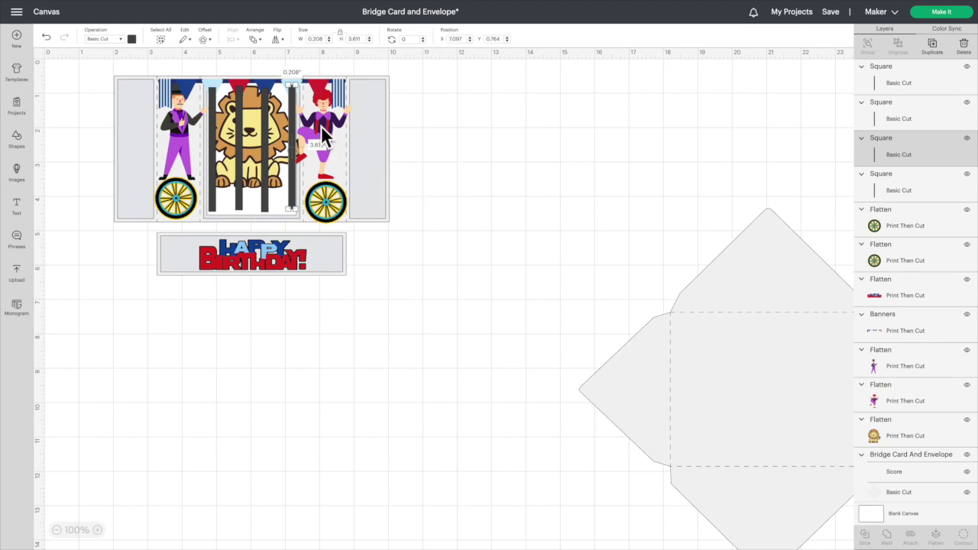